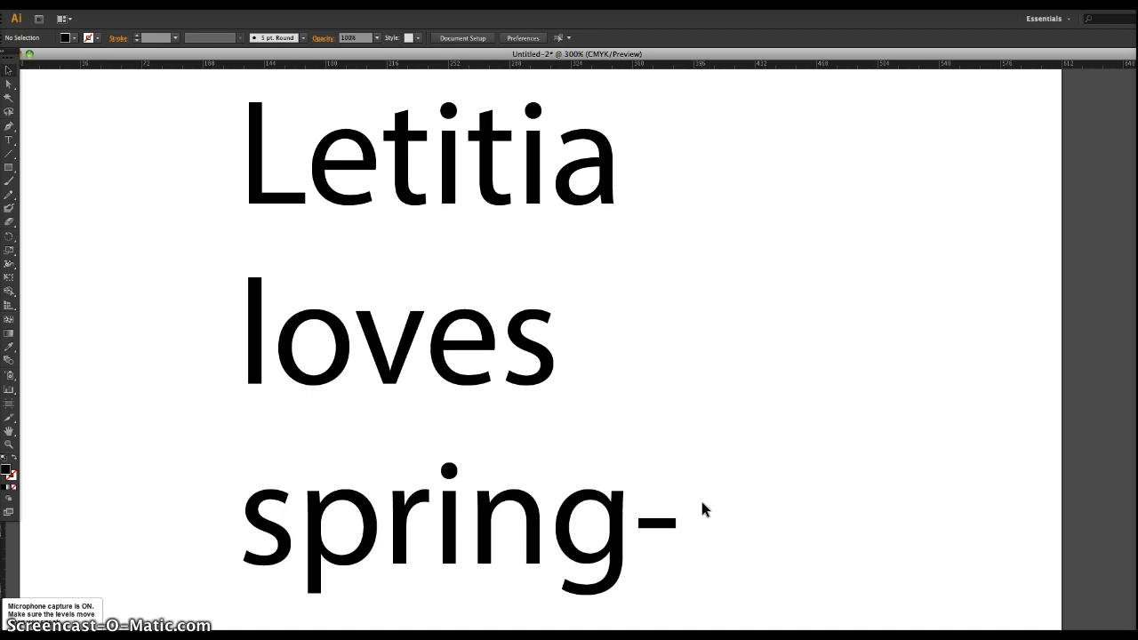
Step: Zoom the document view out to 200% and back in to 400%
{"action": "key", "text": "super+minus"}
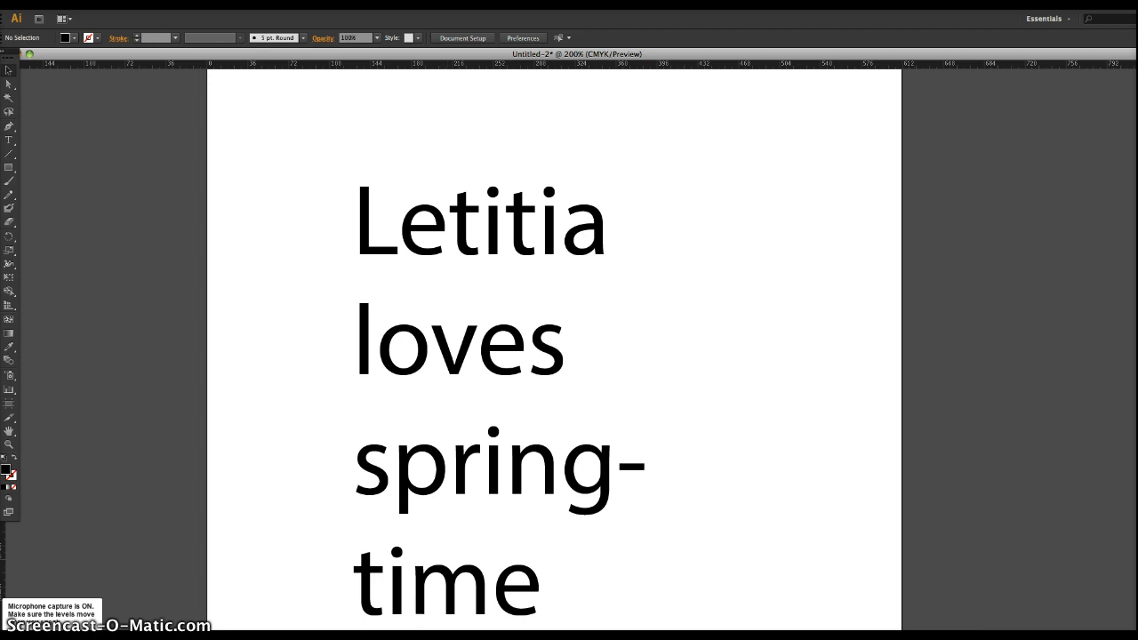
{"action": "left_click", "coordinate": [266, 4]}
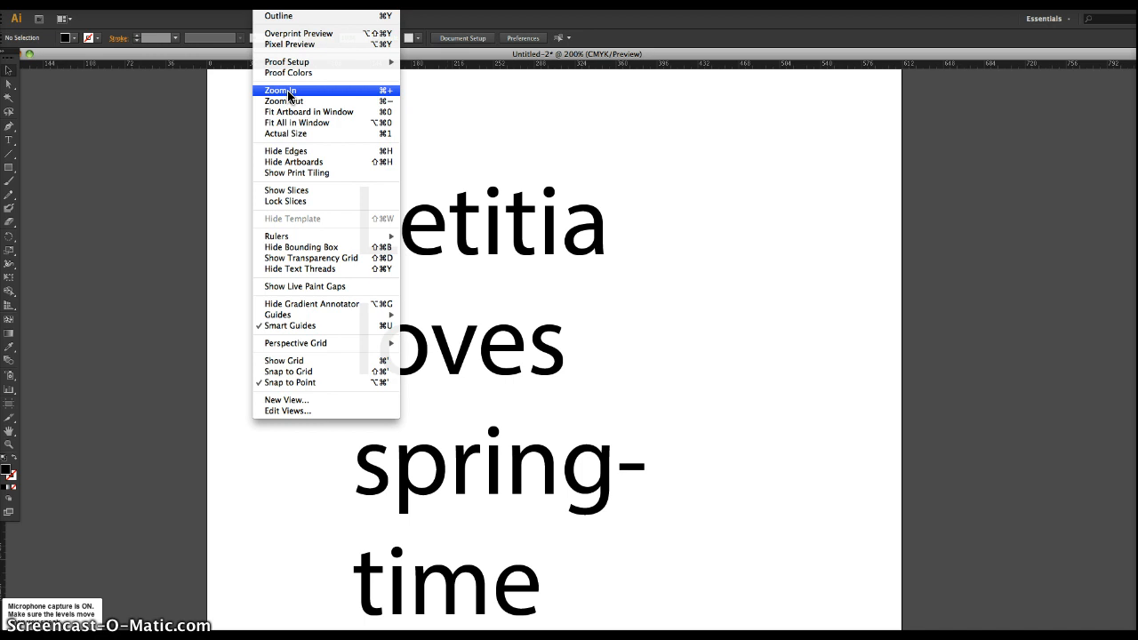
{"action": "left_click", "coordinate": [388, 94]}
{"action": "left_click", "coordinate": [282, 91]}
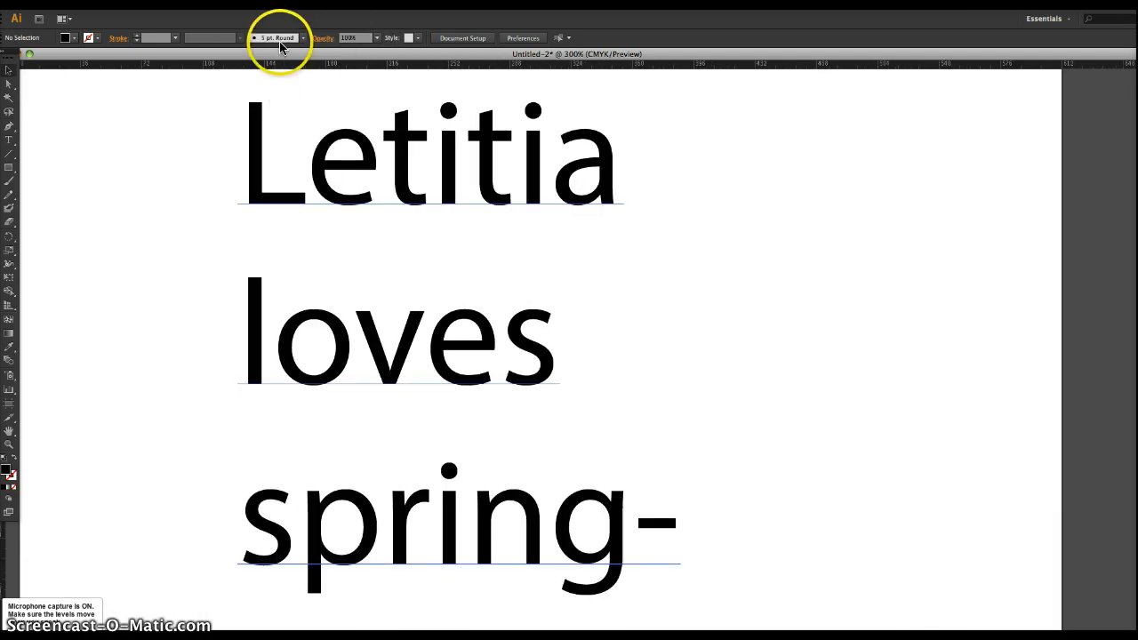
{"action": "left_click", "coordinate": [266, 4]}
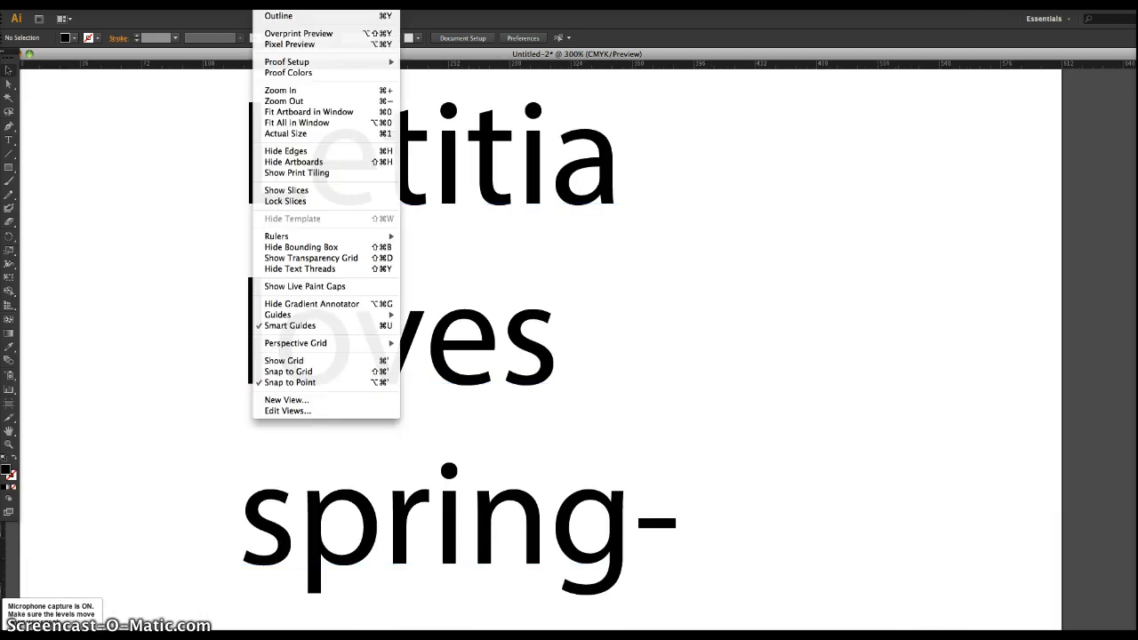
{"action": "left_click", "coordinate": [285, 88]}
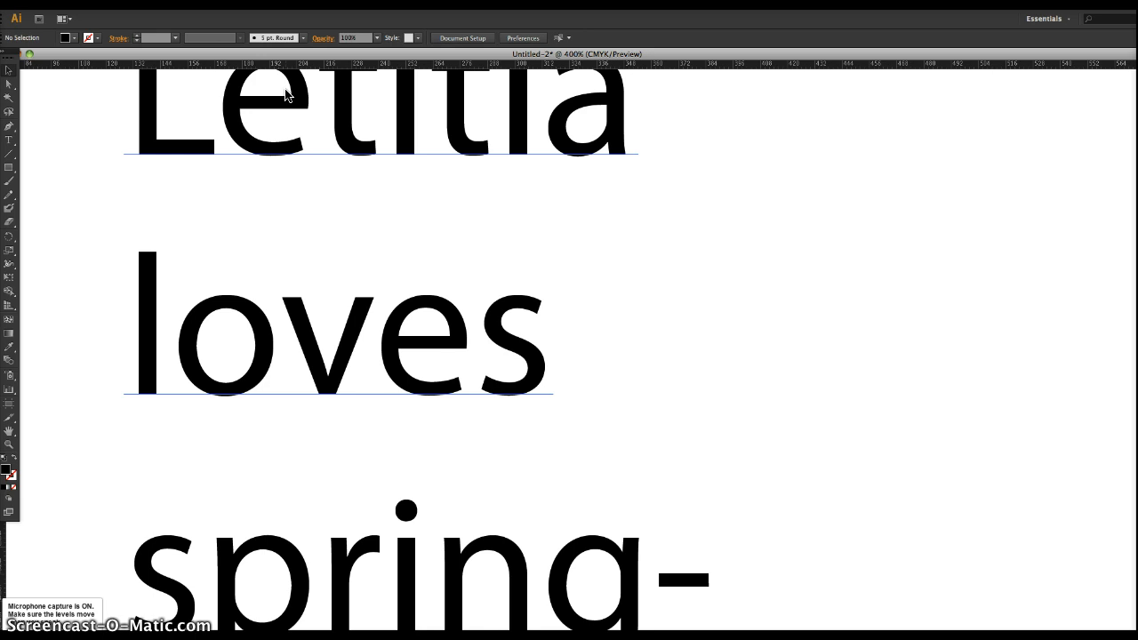
Step: Zoom the view out to 100% to see the whole page, and back in to 400% on the text
{"action": "key", "text": "ctrl+minus"}
{"action": "key", "text": "ctrl+minus"}
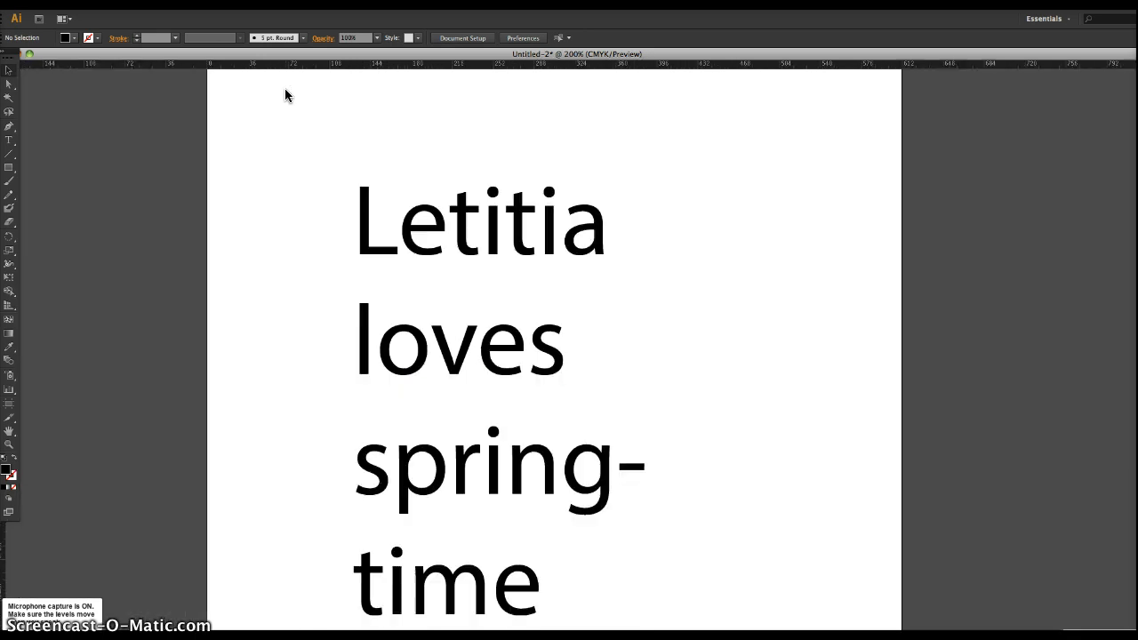
{"action": "key", "text": "ctrl+minus"}
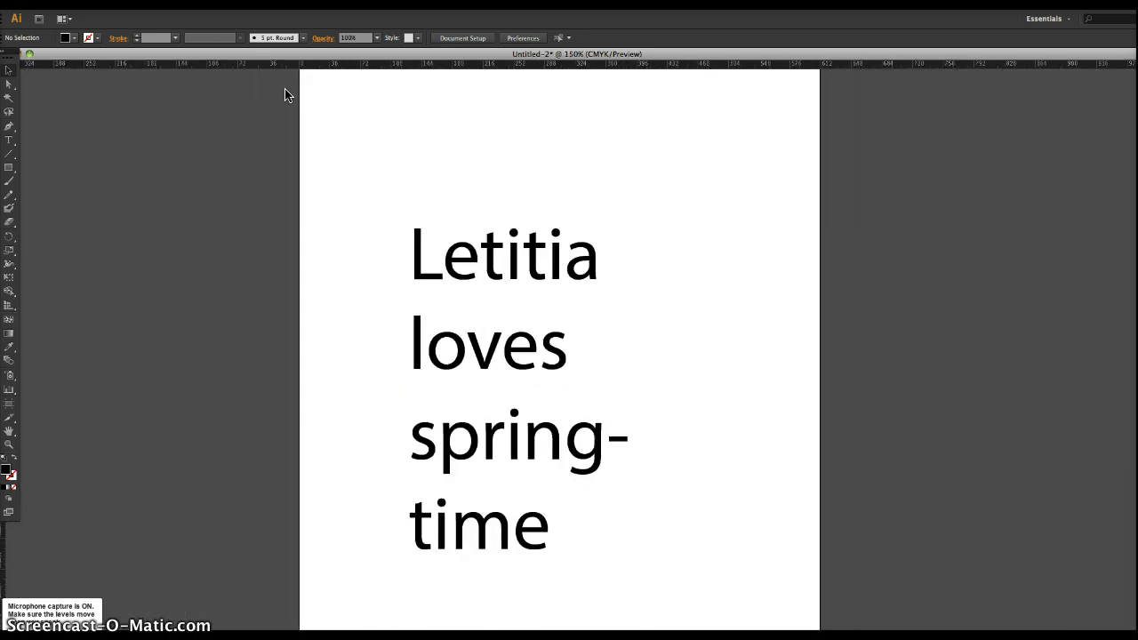
{"action": "key", "text": "ctrl+minus"}
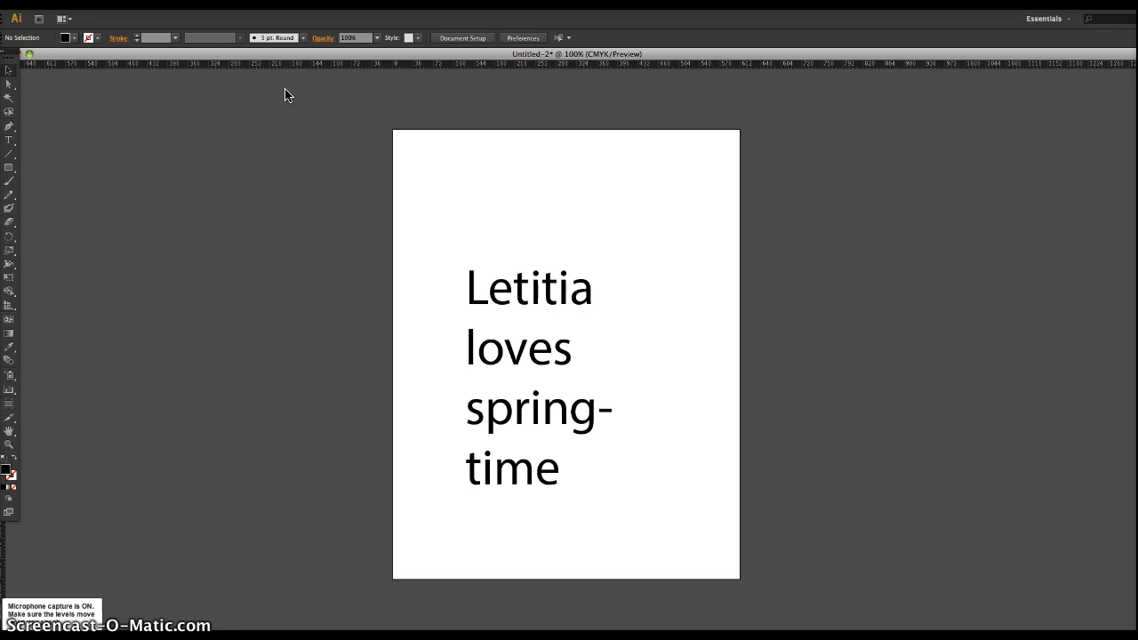
{"action": "key", "text": "ctrl+plus"}
{"action": "key", "text": "ctrl+plus"}
{"action": "key", "text": "ctrl+plus"}
{"action": "key", "text": "ctrl+plus"}
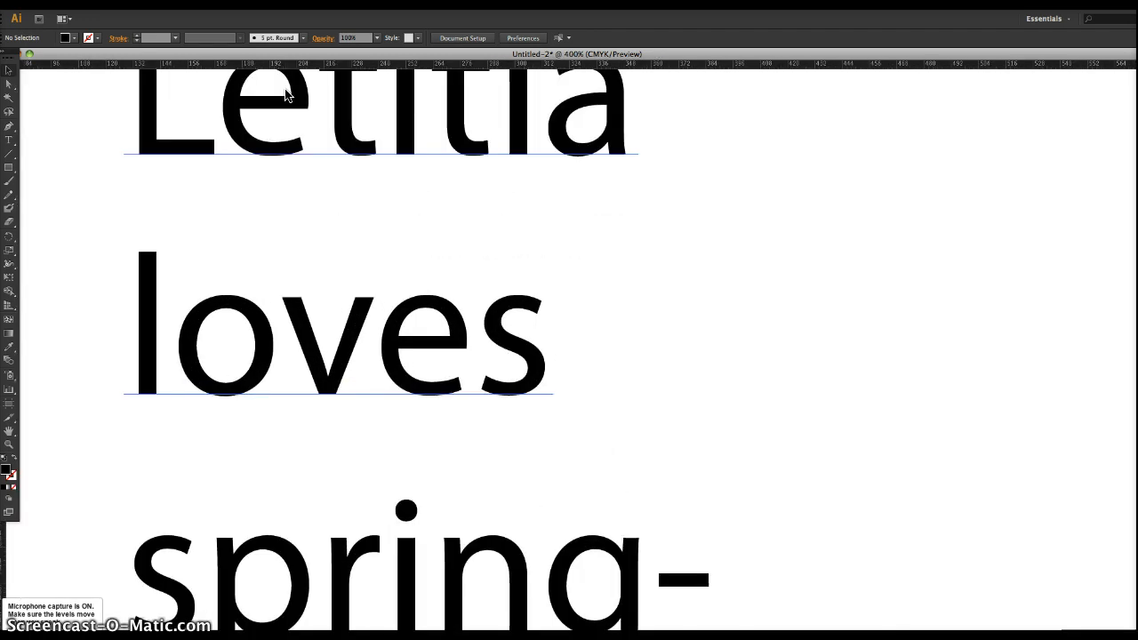
Step: Zoom the view out to 150% and return to 400% magnification
{"action": "key", "text": "ctrl+minus"}
{"action": "key", "text": "ctrl+minus"}
{"action": "key", "text": "ctrl+minus"}
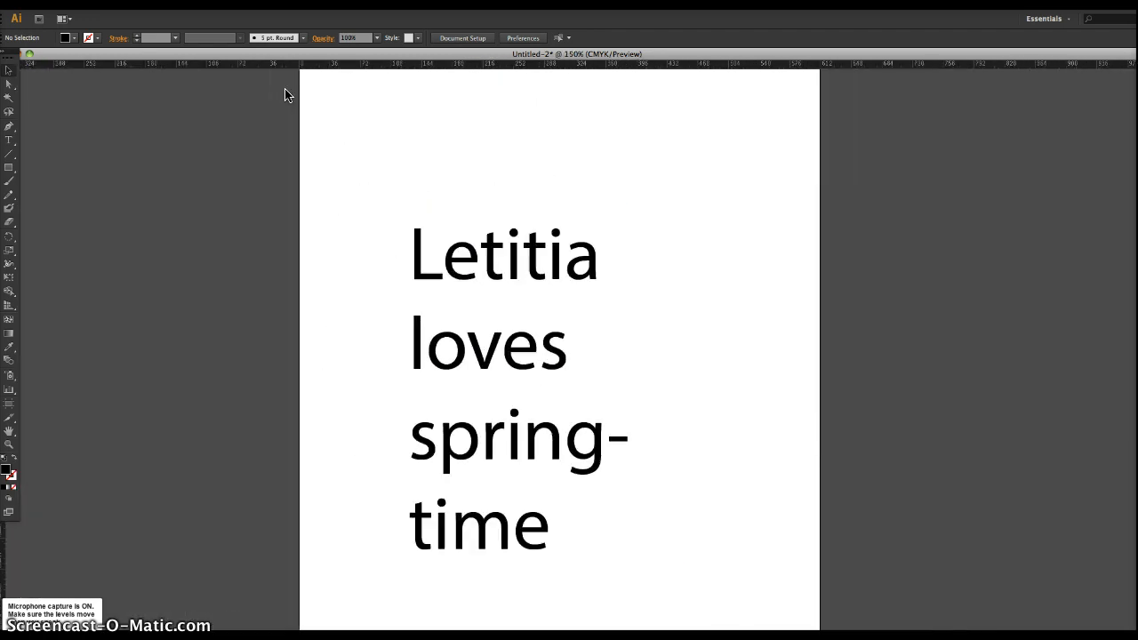
{"action": "key", "text": "ctrl+plus"}
{"action": "key", "text": "ctrl+plus"}
{"action": "key", "text": "ctrl+plus"}
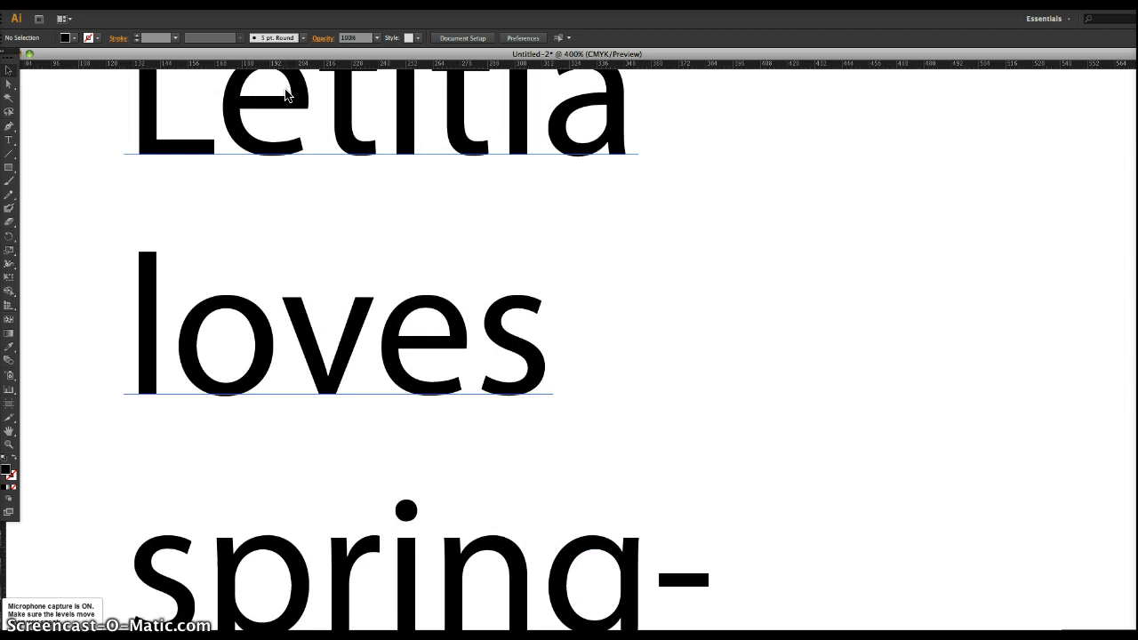
Step: Reduce the magnification from the close-up in stages until the document is at 100%
{"action": "key", "text": "ctrl+minus"}
{"action": "key", "text": "ctrl+minus"}
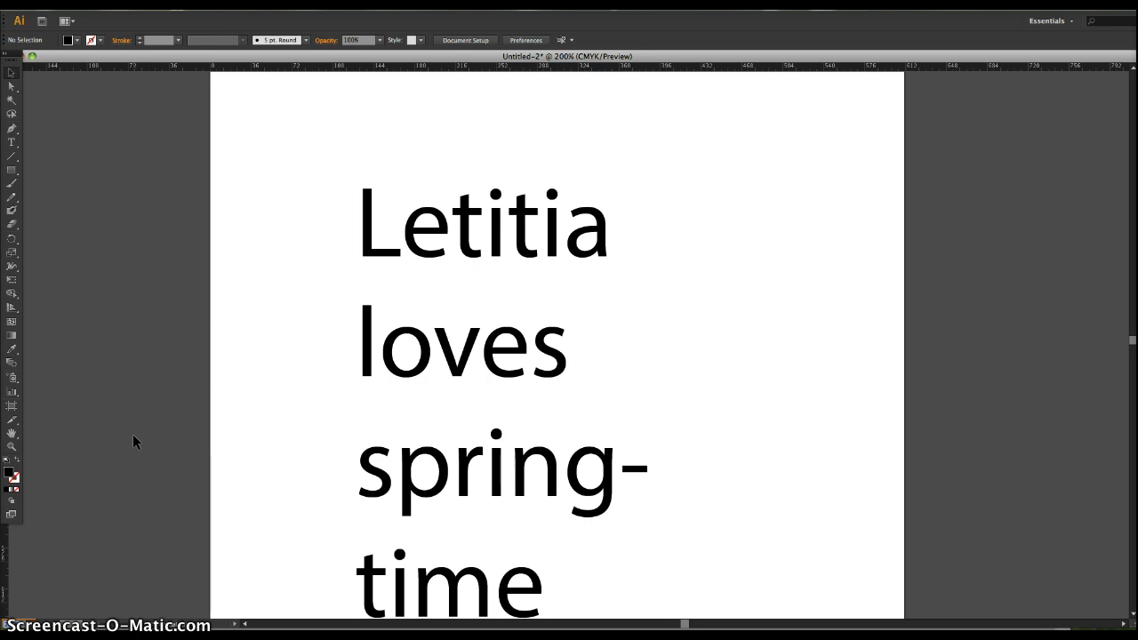
{"action": "key", "text": "ctrl+minus"}
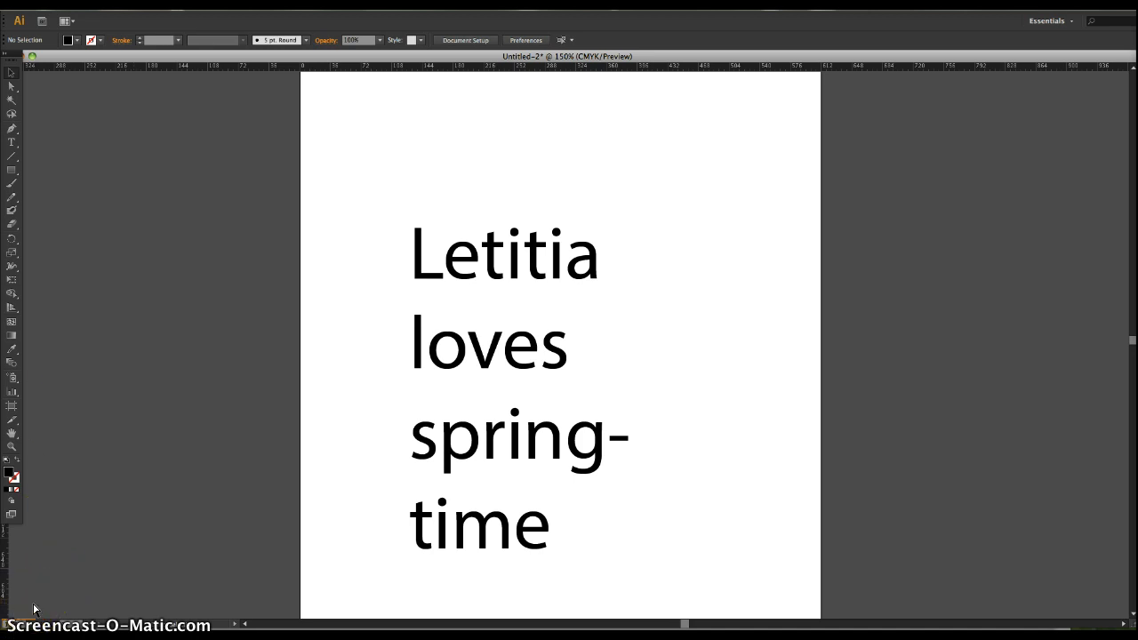
{"action": "key", "text": "ctrl+minus"}
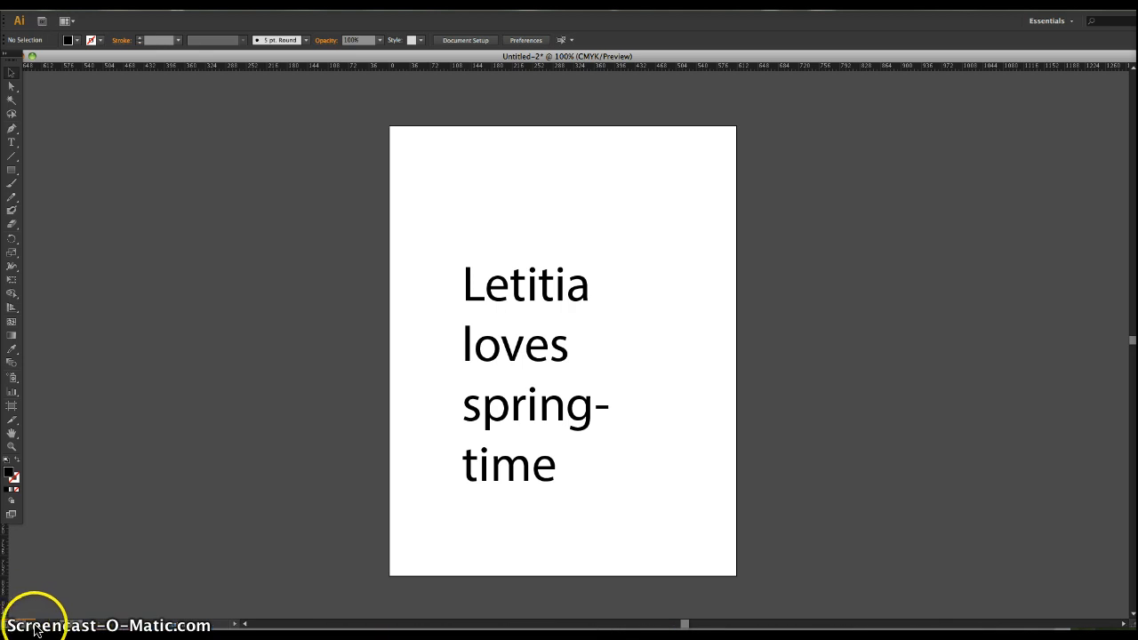
Step: Magnify the document to 6400% and pan with the Hand tool to examine the edges and crossbar of a letter e
{"action": "left_click", "coordinate": [32, 630]}
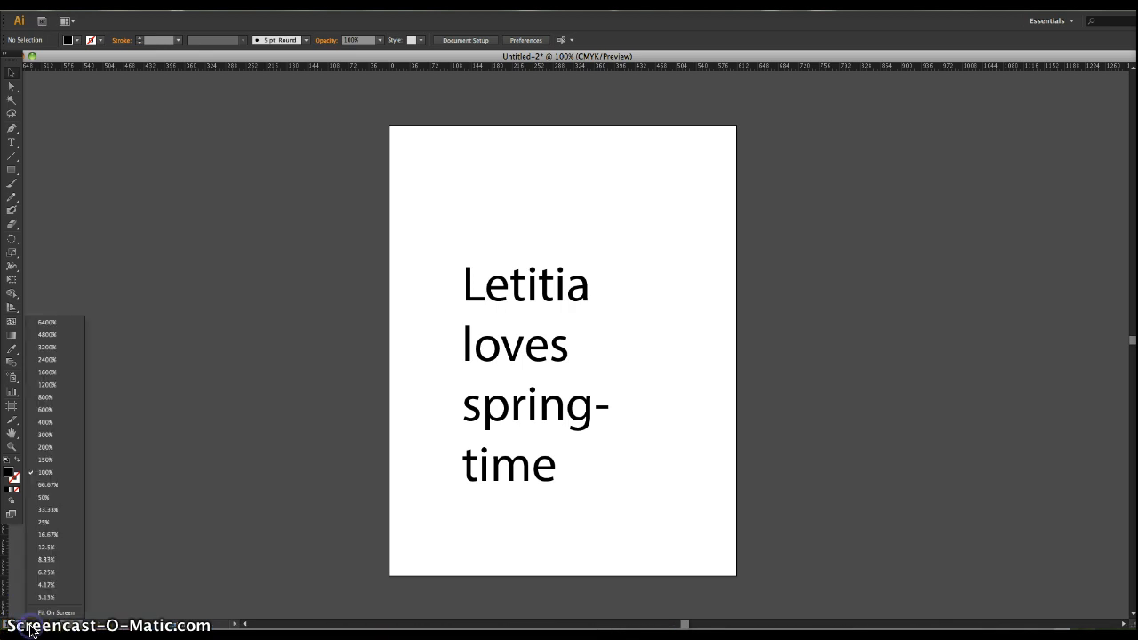
{"action": "left_click", "coordinate": [42, 326]}
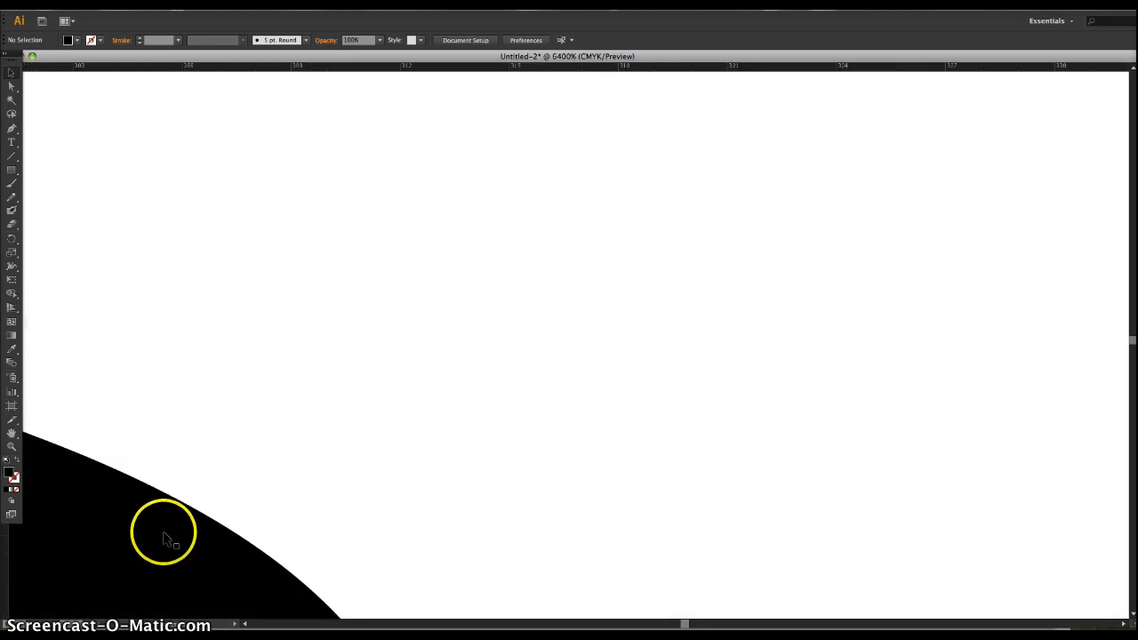
{"action": "left_click", "coordinate": [12, 436]}
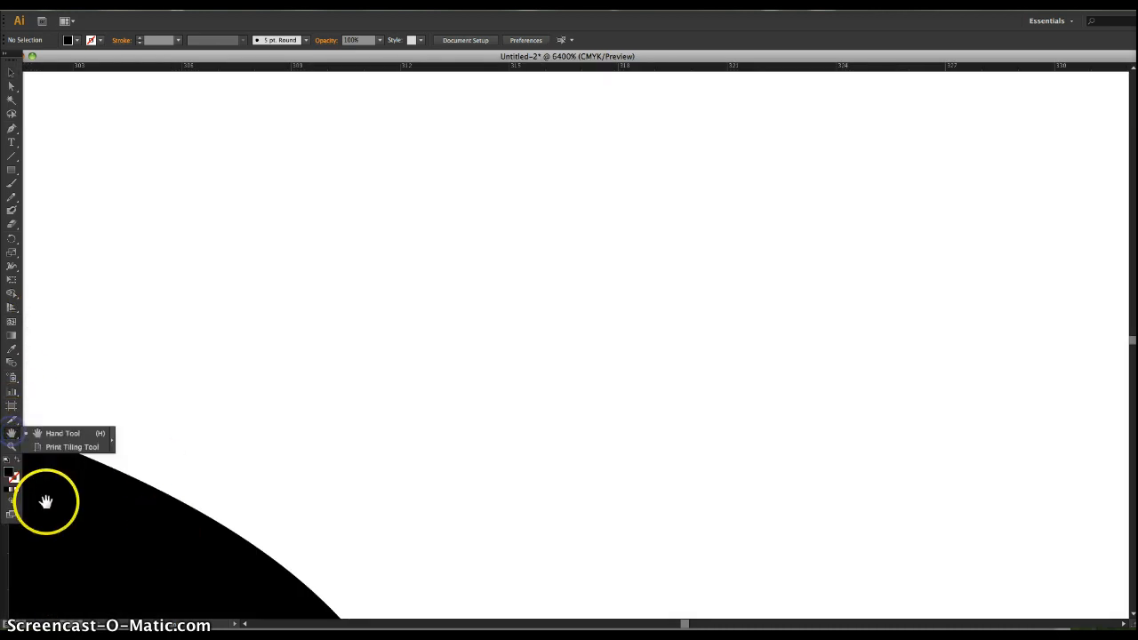
{"action": "left_click_drag", "start_coordinate": [43, 500], "coordinate": [747, 304]}
{"action": "left_click_drag", "start_coordinate": [215, 442], "coordinate": [788, 464]}
{"action": "left_click_drag", "start_coordinate": [203, 294], "coordinate": [910, 350]}
{"action": "left_click_drag", "start_coordinate": [234, 330], "coordinate": [737, 333]}
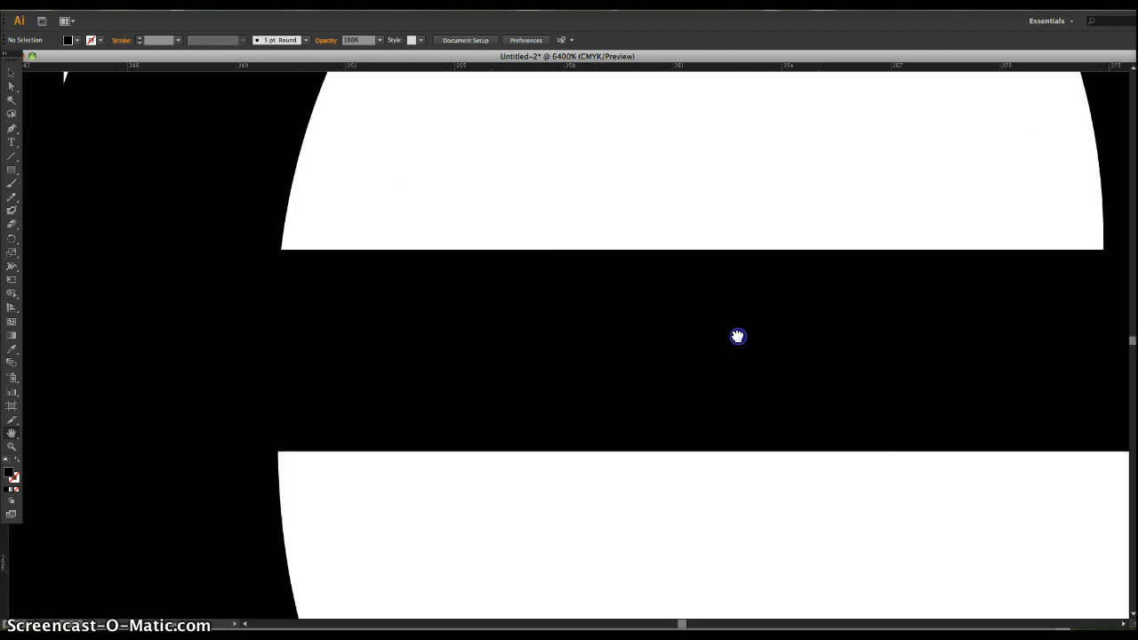
{"action": "left_click_drag", "start_coordinate": [442, 335], "coordinate": [647, 337]}
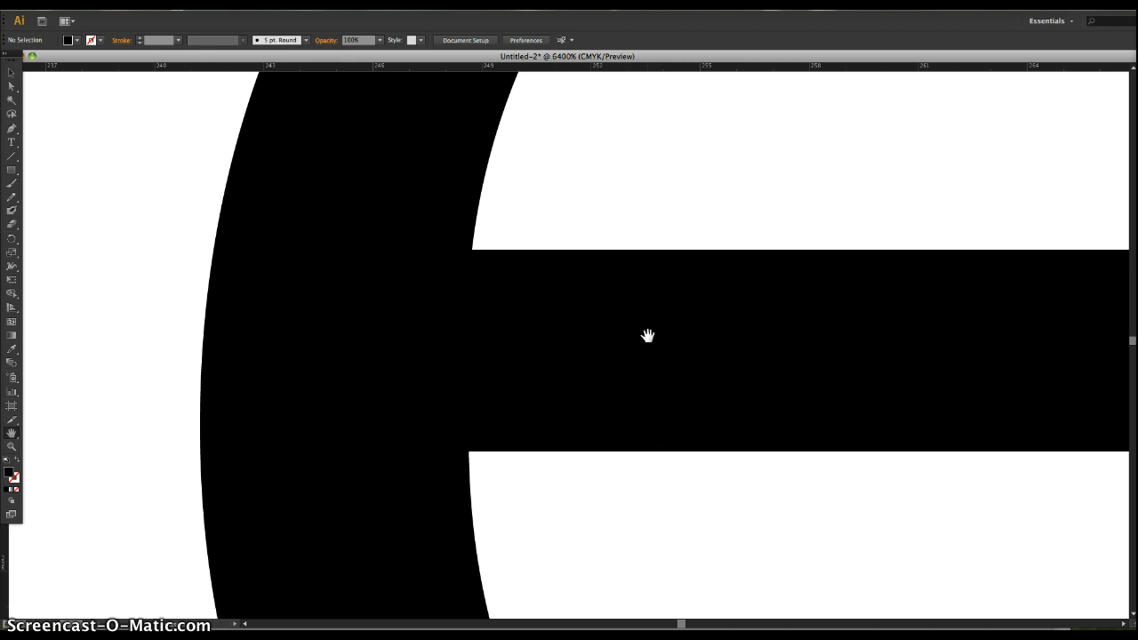
Step: Return from the close-up to a view that fits the whole artboard in the window
{"action": "key", "text": "ctrl+0"}
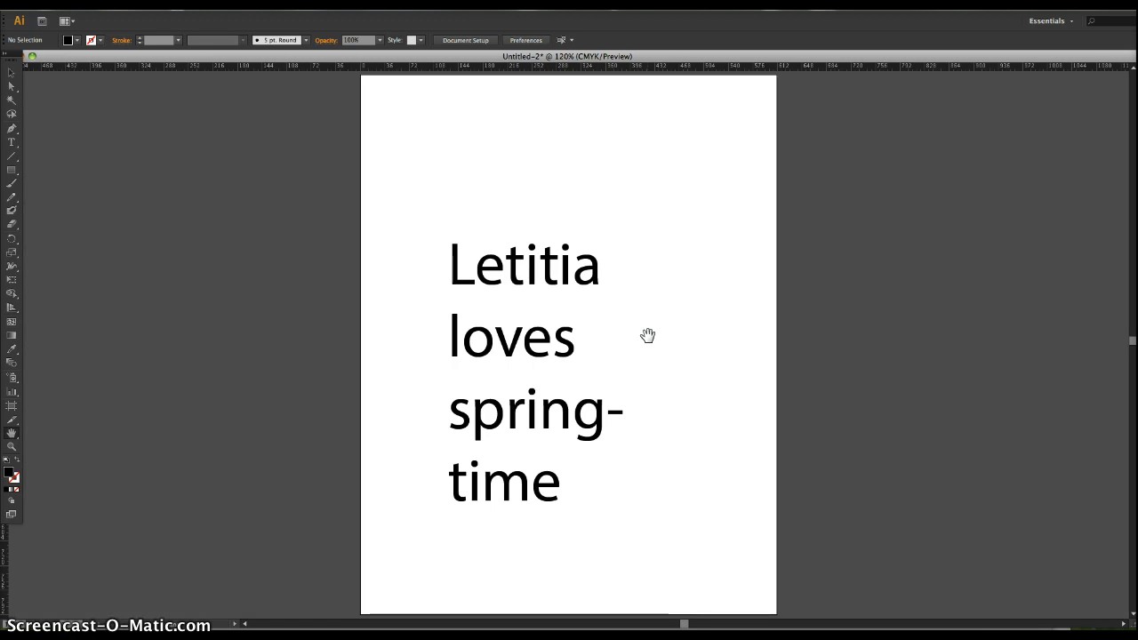
{"action": "left_click", "coordinate": [501, 632]}
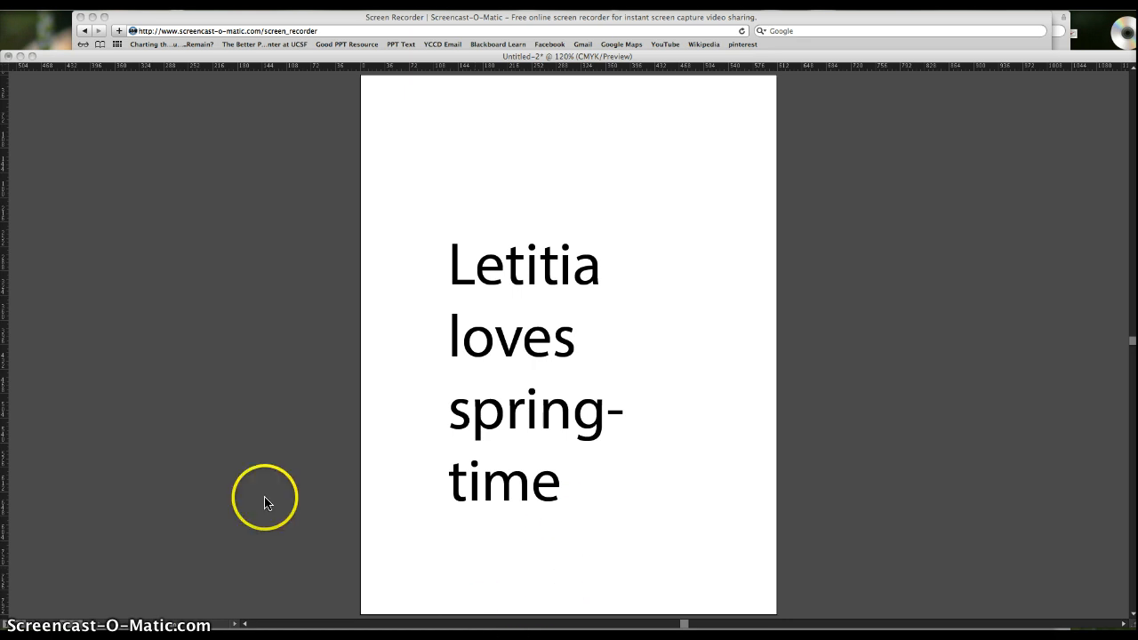
{"action": "left_click", "coordinate": [185, 515]}
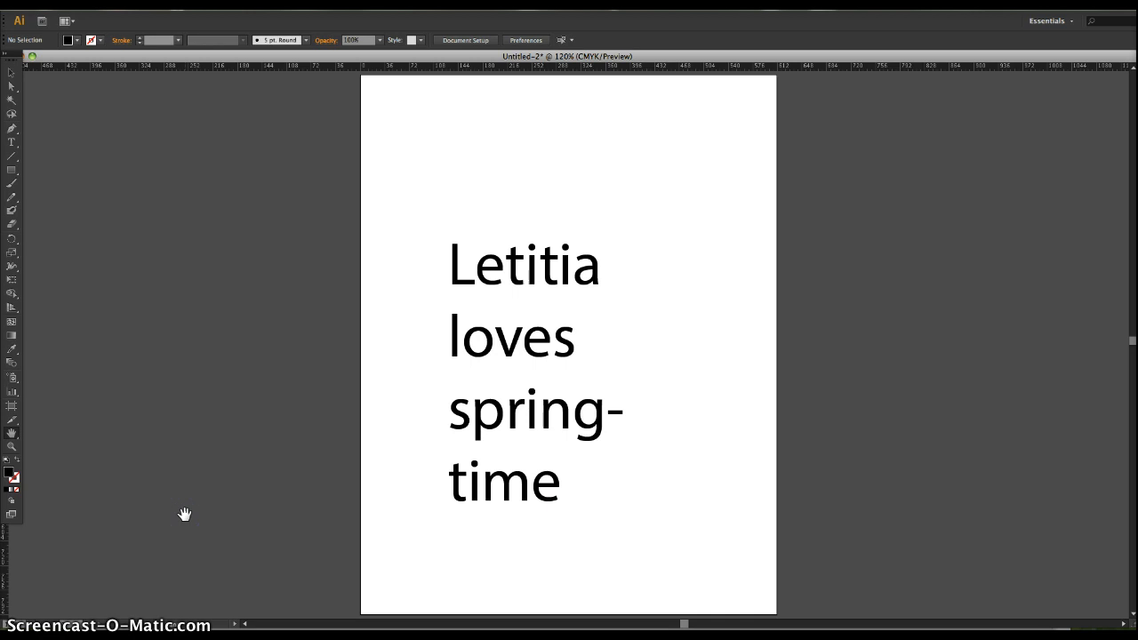
Step: Zoom in on the text to 400% and reset the document to its actual size
{"action": "key", "text": "ctrl+plus"}
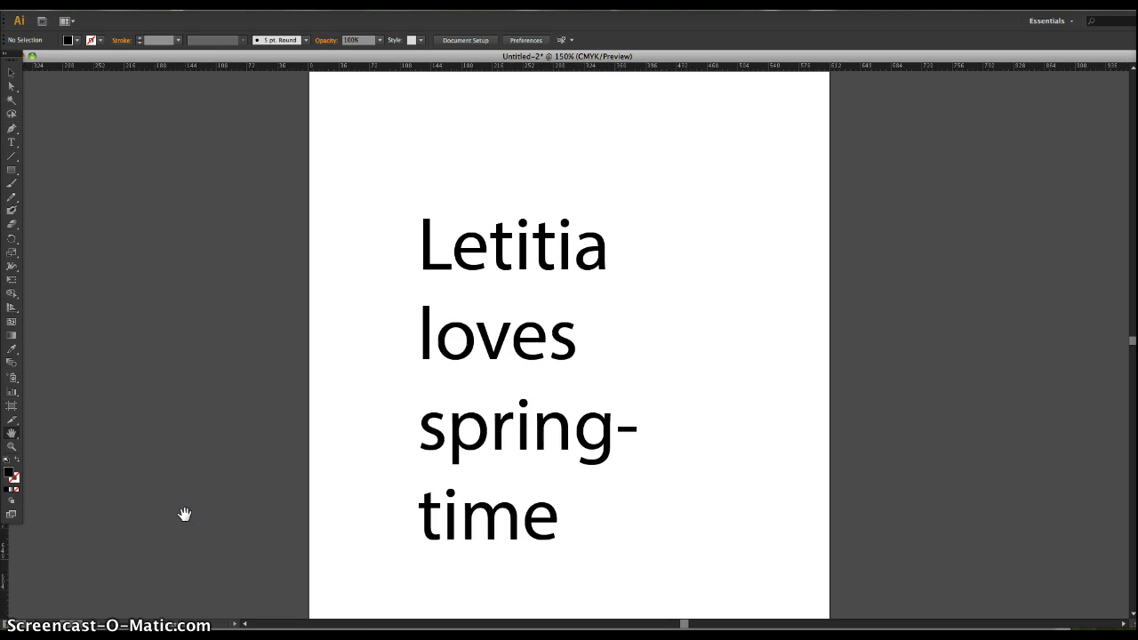
{"action": "key", "text": "ctrl+plus"}
{"action": "key", "text": "ctrl+plus"}
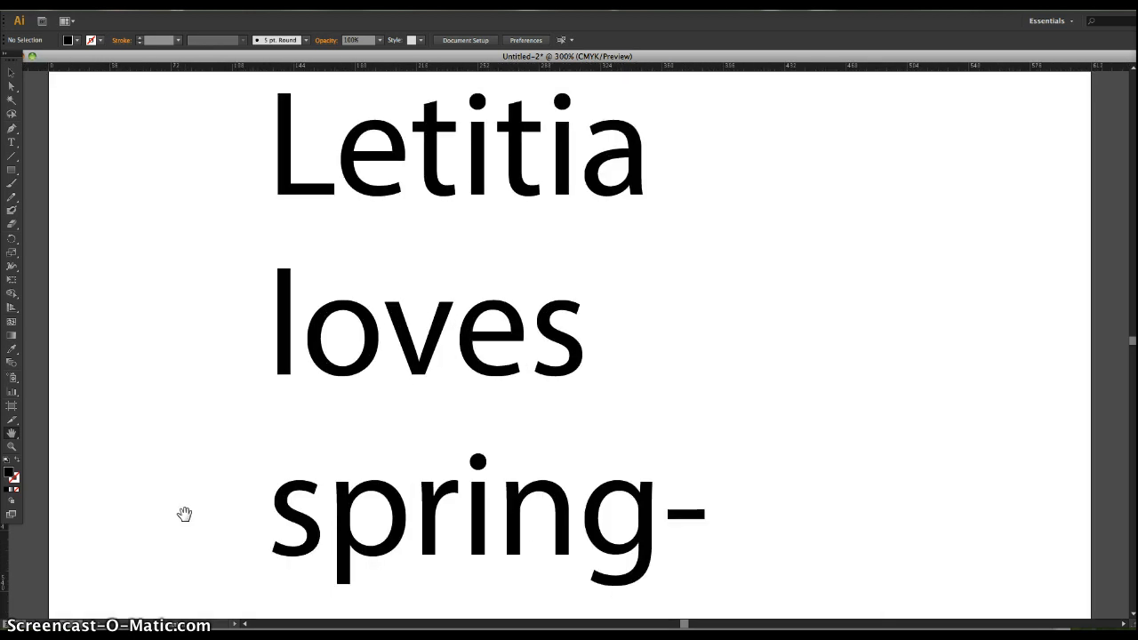
{"action": "key", "text": "ctrl+plus"}
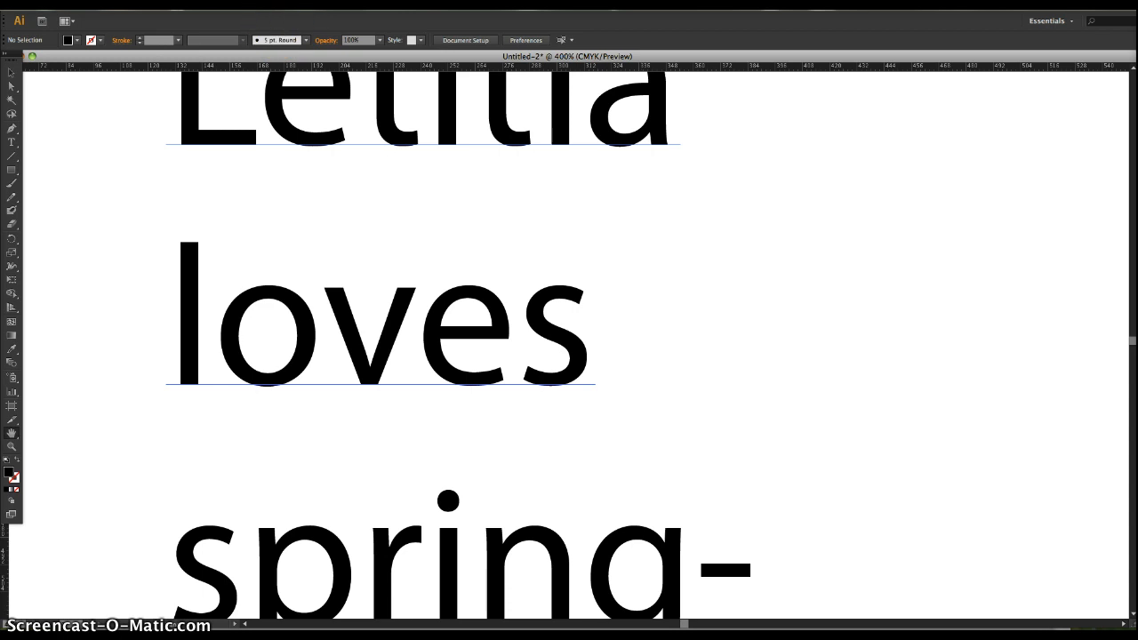
{"action": "left_click", "coordinate": [269, 6]}
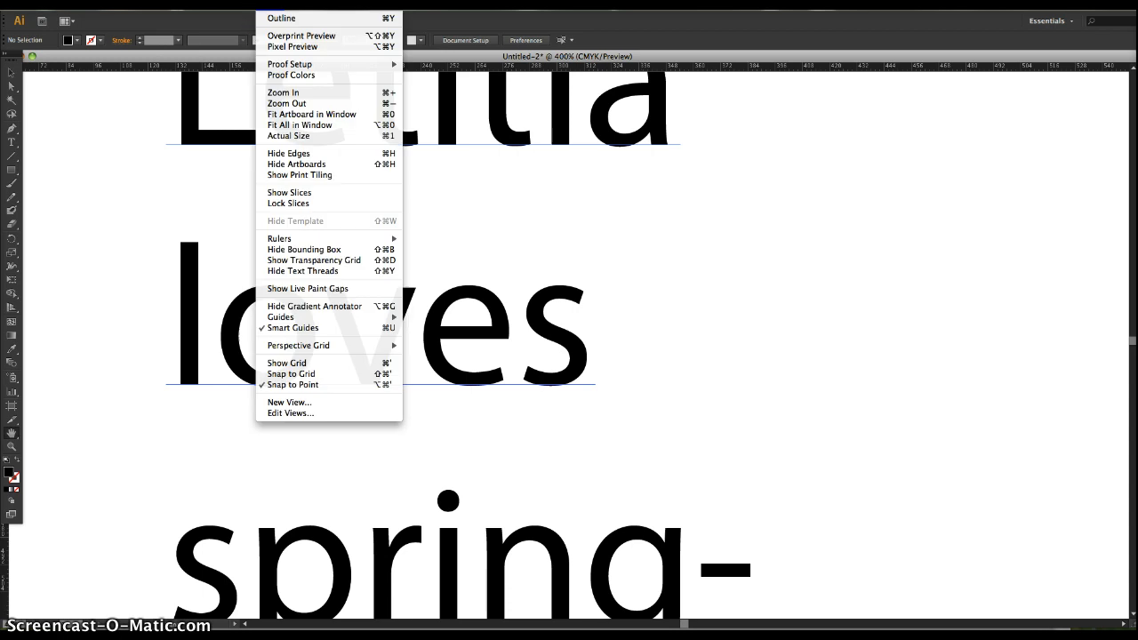
{"action": "left_click", "coordinate": [294, 136]}
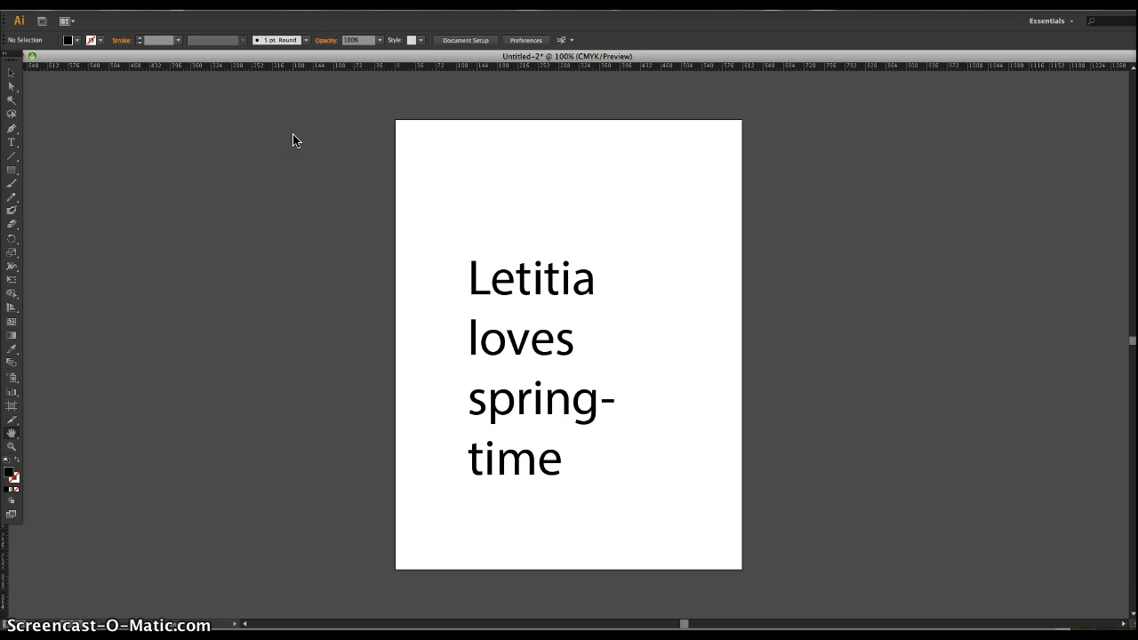
Step: Scale the view with Fit Artboard in Window
{"action": "left_click", "coordinate": [330, 96]}
{"action": "left_click", "coordinate": [280, 5]}
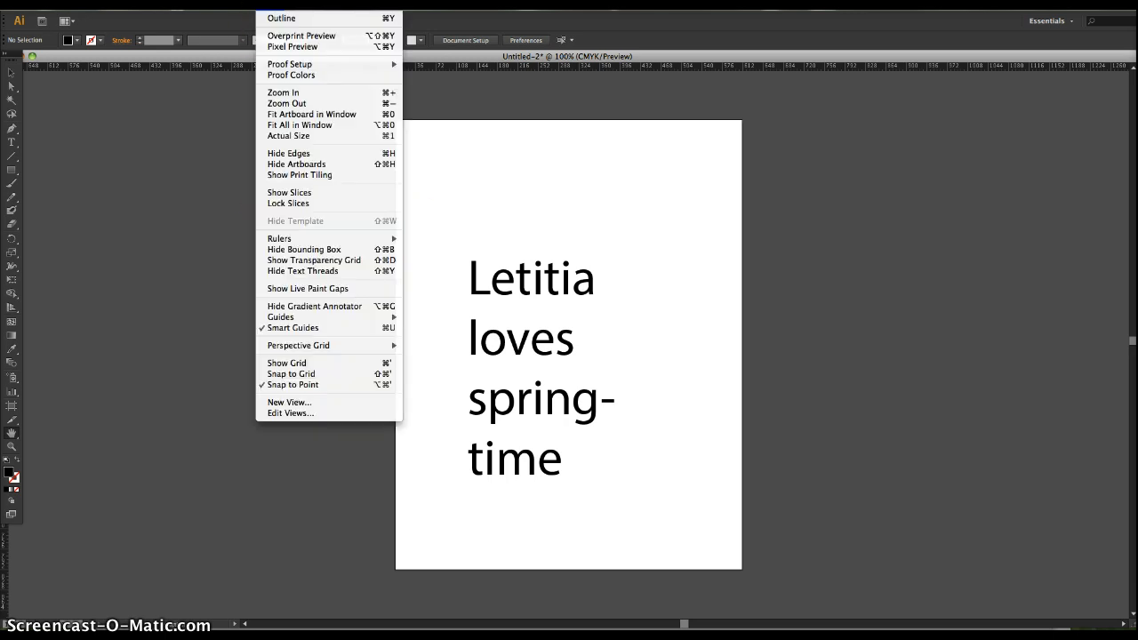
{"action": "left_click", "coordinate": [294, 115]}
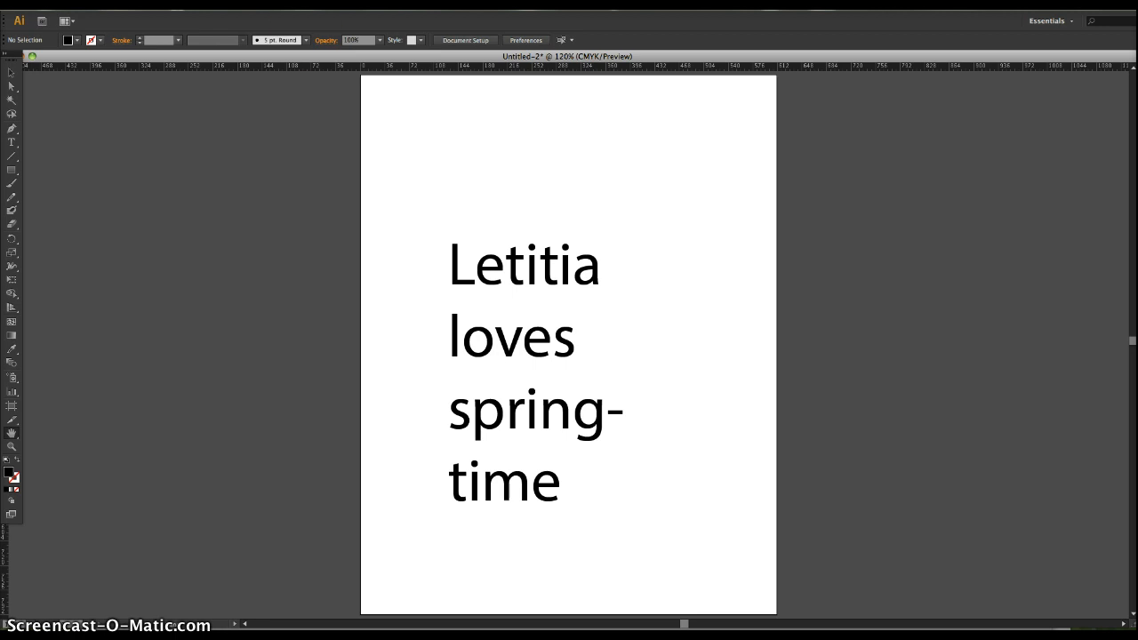
{"action": "left_click", "coordinate": [303, 4]}
{"action": "mouse_move", "coordinate": [275, 4]}
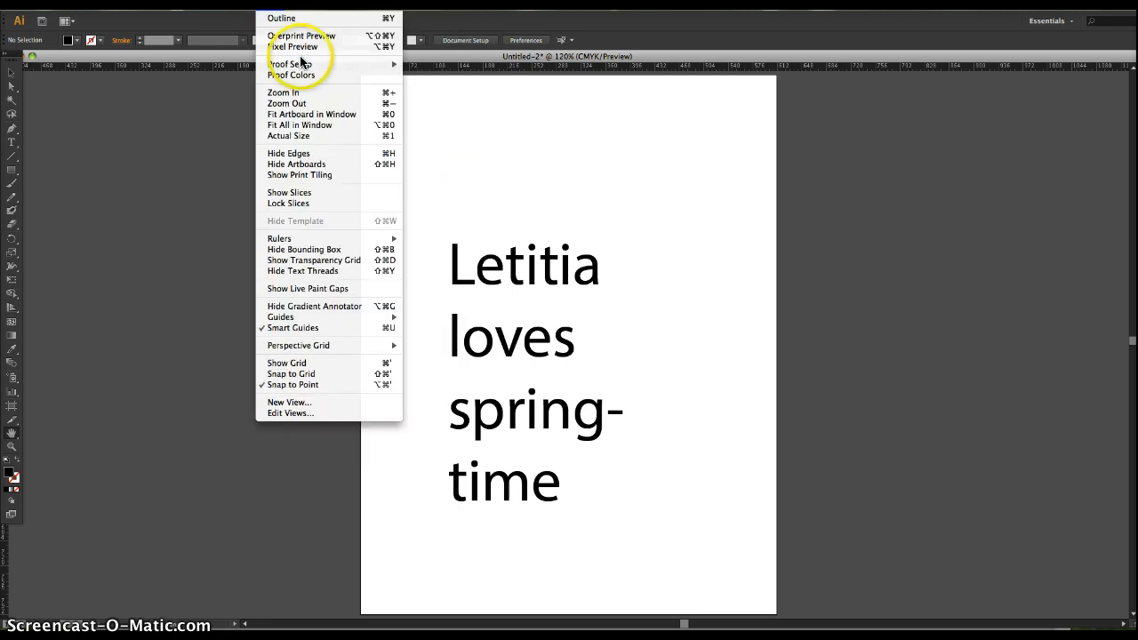
{"action": "left_click", "coordinate": [306, 116]}
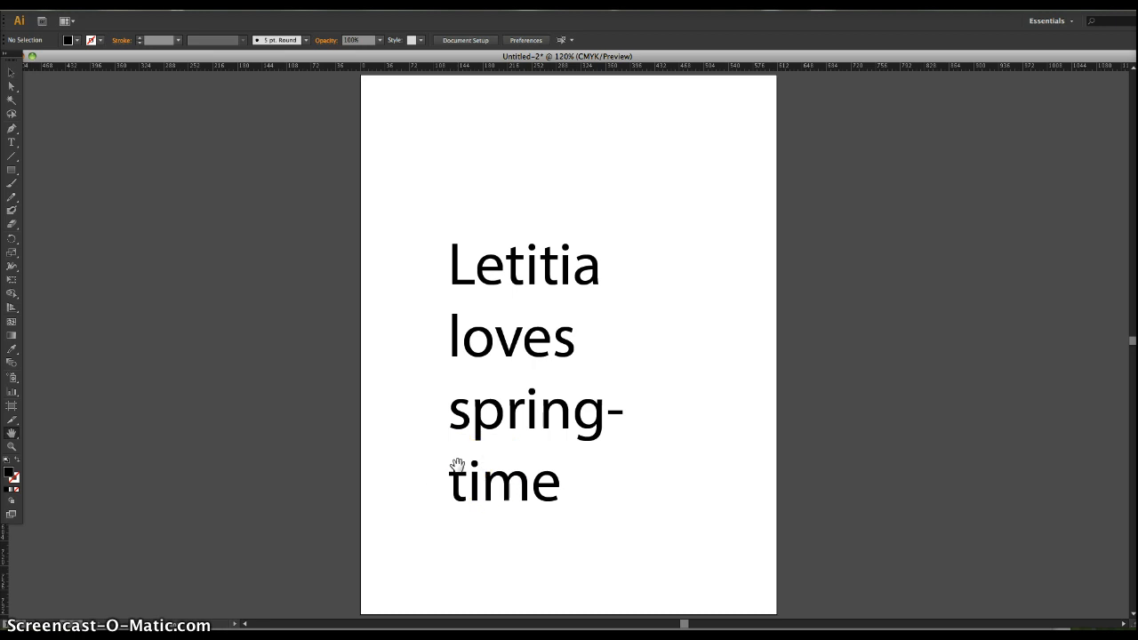
Step: Zoom out to 50% and draw a second artboard, about 742 by 550 pt, above and to the right of the existing one
{"action": "left_click", "coordinate": [1045, 291]}
{"action": "key", "text": "super+minus"}
{"action": "key", "text": "super+minus"}
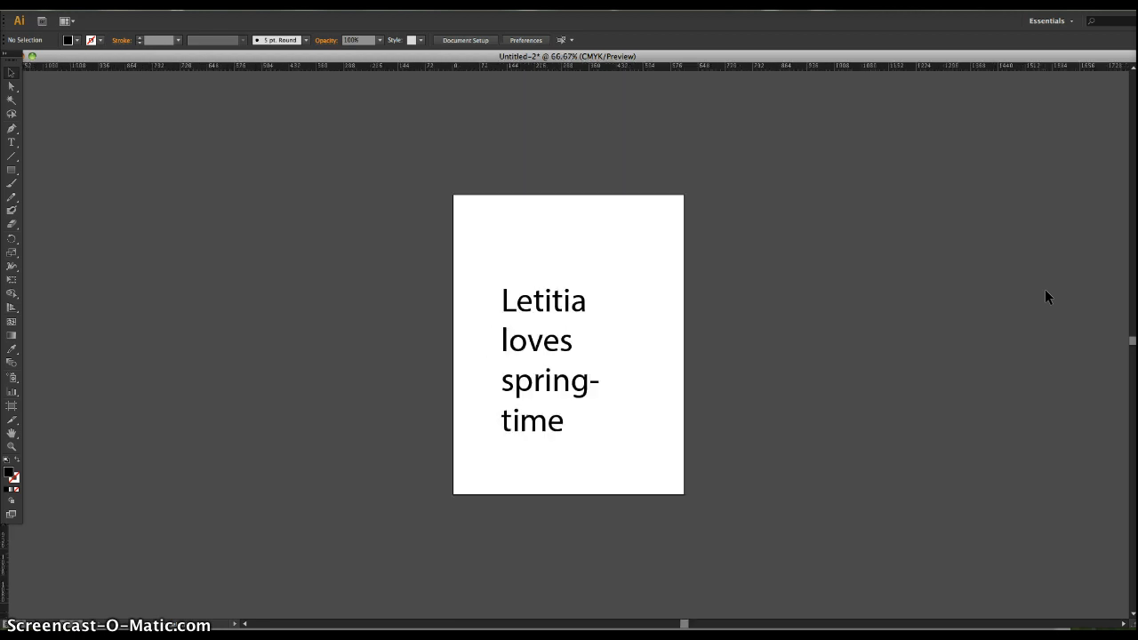
{"action": "key", "text": "super+minus"}
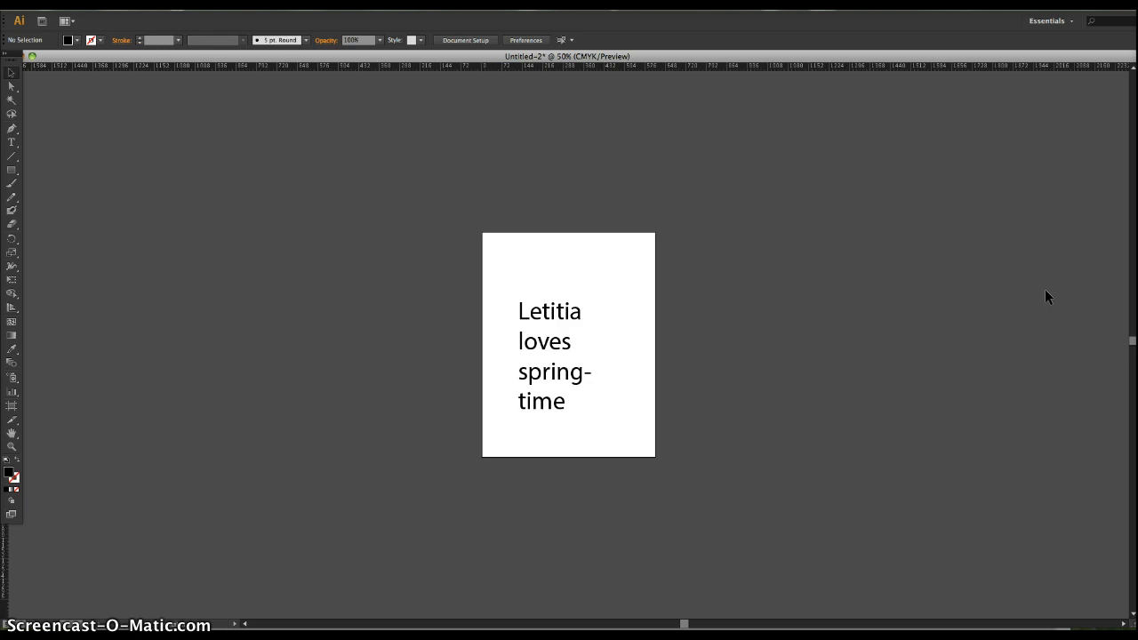
{"action": "left_click", "coordinate": [12, 408]}
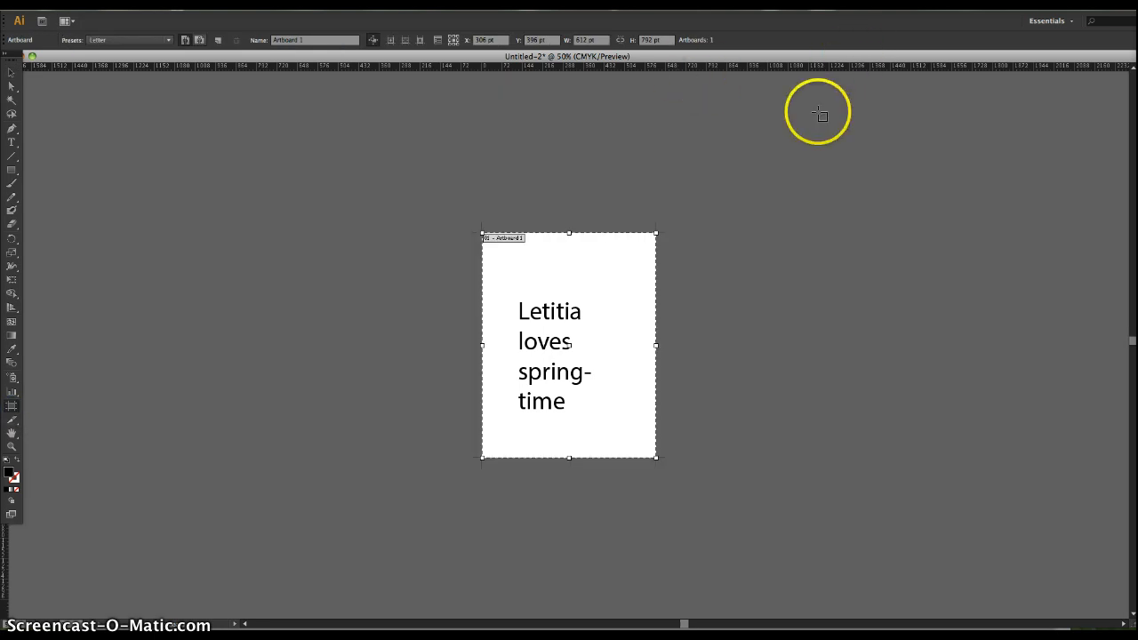
{"action": "left_click_drag", "start_coordinate": [870, 262], "coordinate": [1033, 248]}
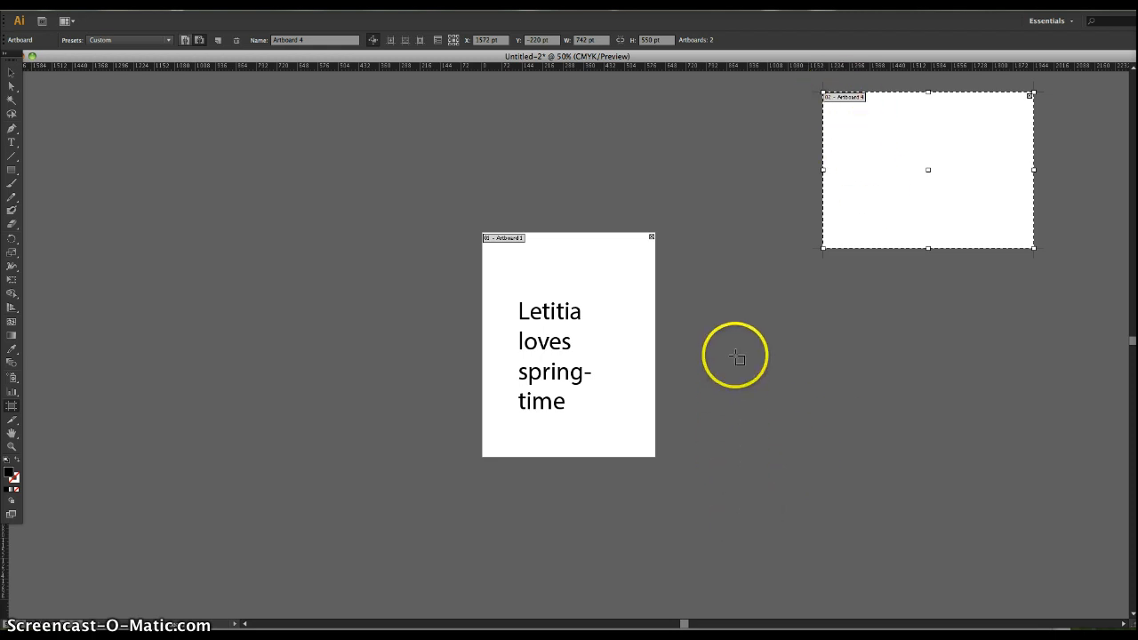
Step: Draw two more artboards: about 524 by 320 pt beside the text artboard and about 1176 by 578 pt at its lower left
{"action": "left_click_drag", "start_coordinate": [702, 305], "coordinate": [845, 395]}
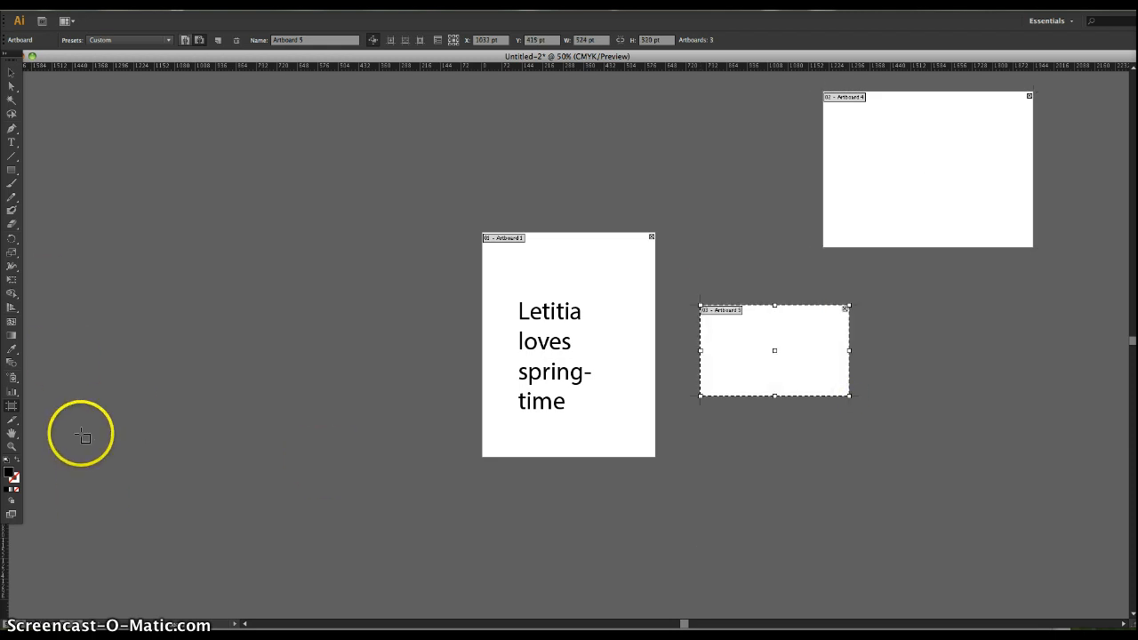
{"action": "left_click_drag", "start_coordinate": [81, 435], "coordinate": [416, 597]}
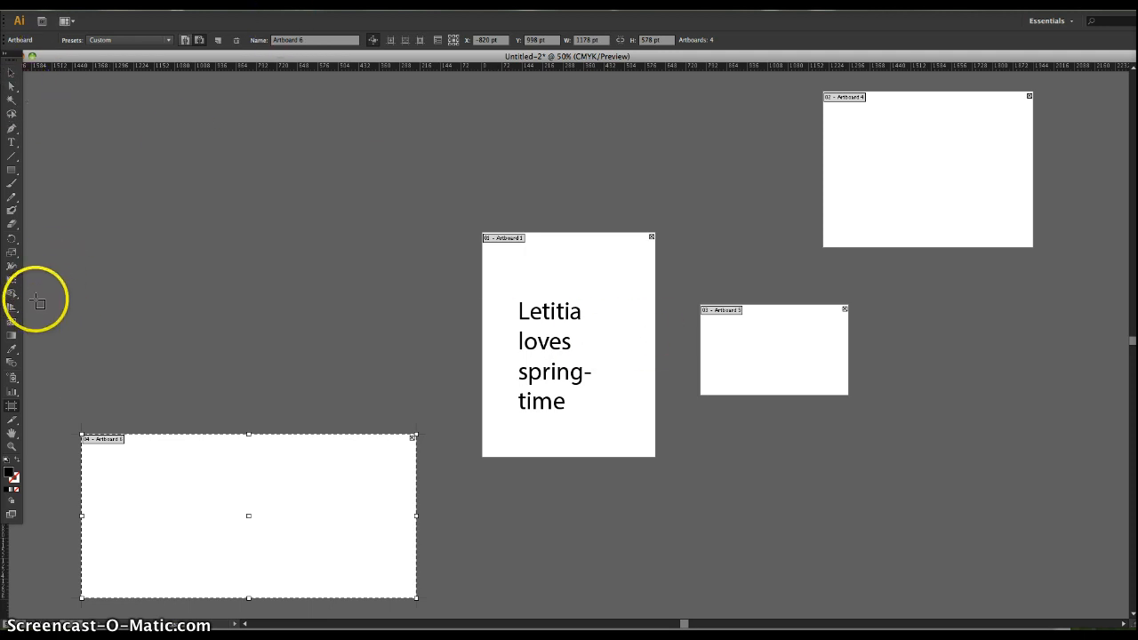
Step: Make the artboard containing the text active and scale the view with Fit Artboard in Window
{"action": "left_click", "coordinate": [646, 346]}
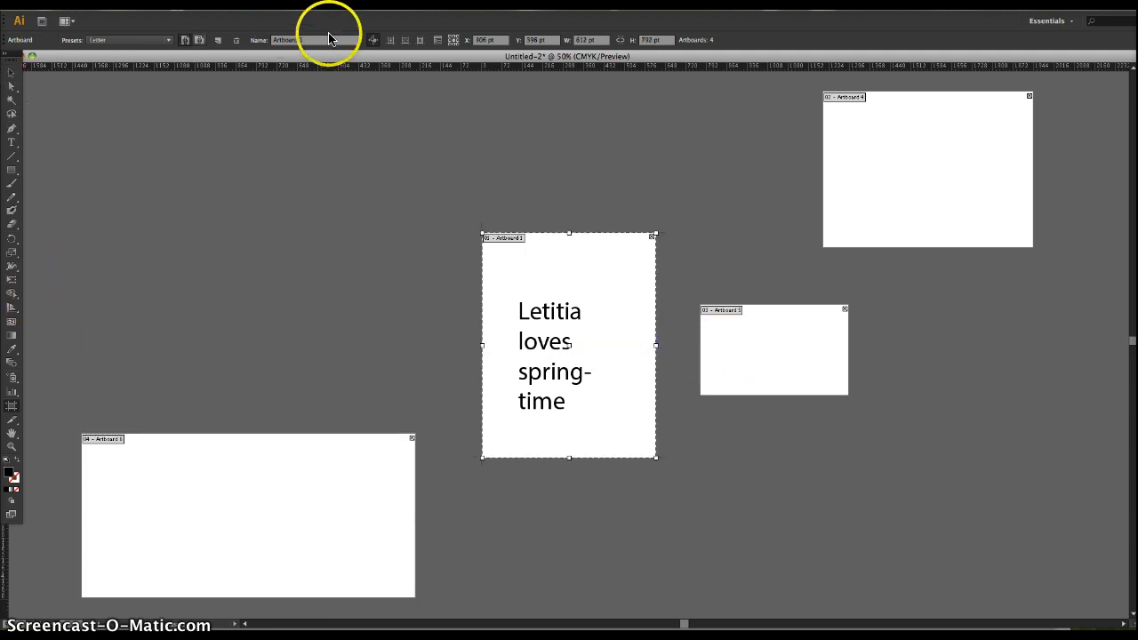
{"action": "left_click", "coordinate": [272, 5]}
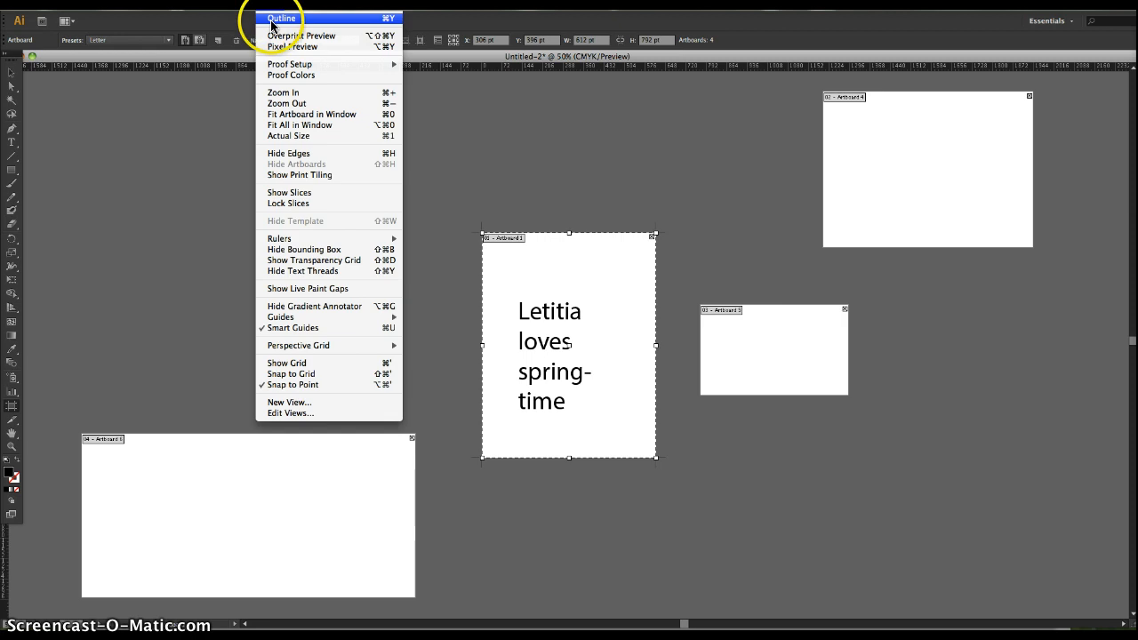
{"action": "left_click", "coordinate": [284, 114]}
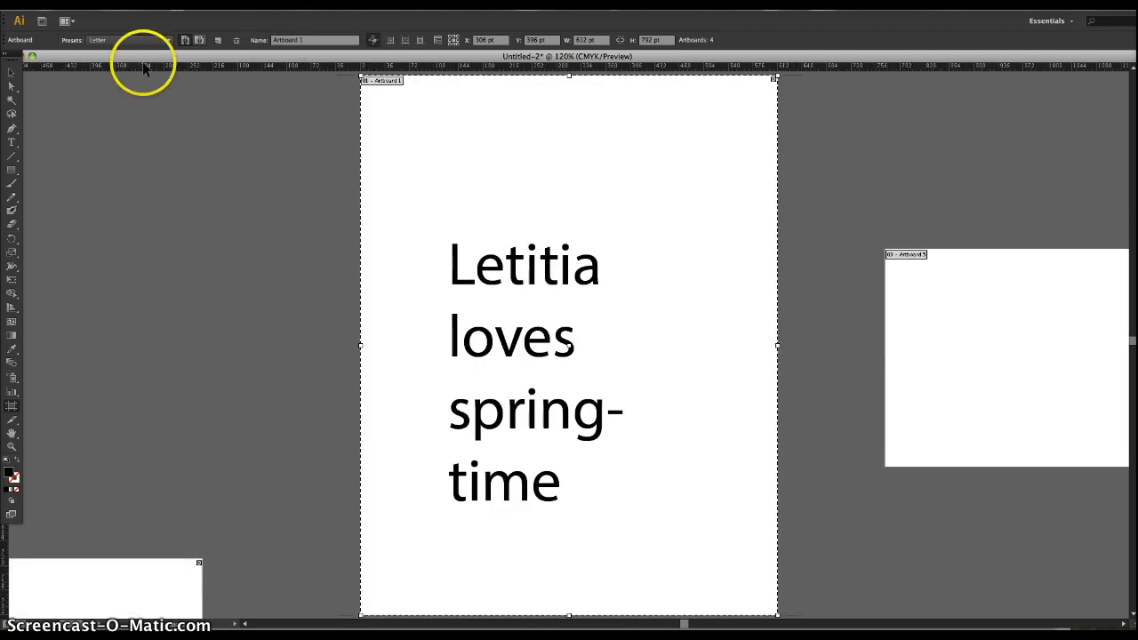
Step: Leave artboard editing and scale the view with Fit All in Window to show every artboard
{"action": "left_click", "coordinate": [8, 77]}
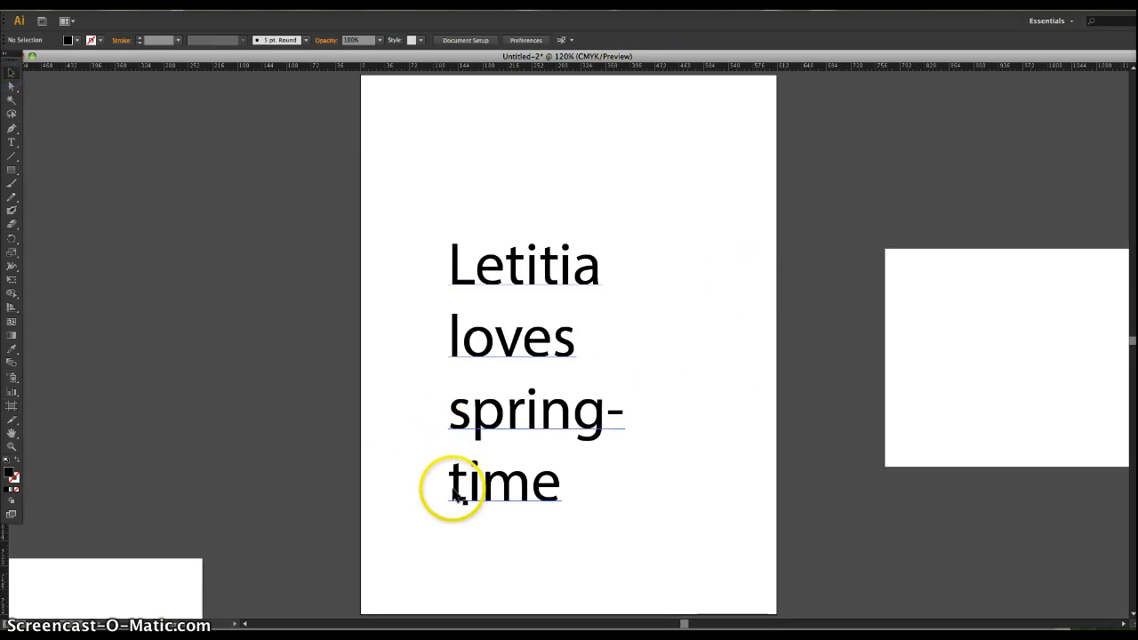
{"action": "left_click", "coordinate": [269, 5]}
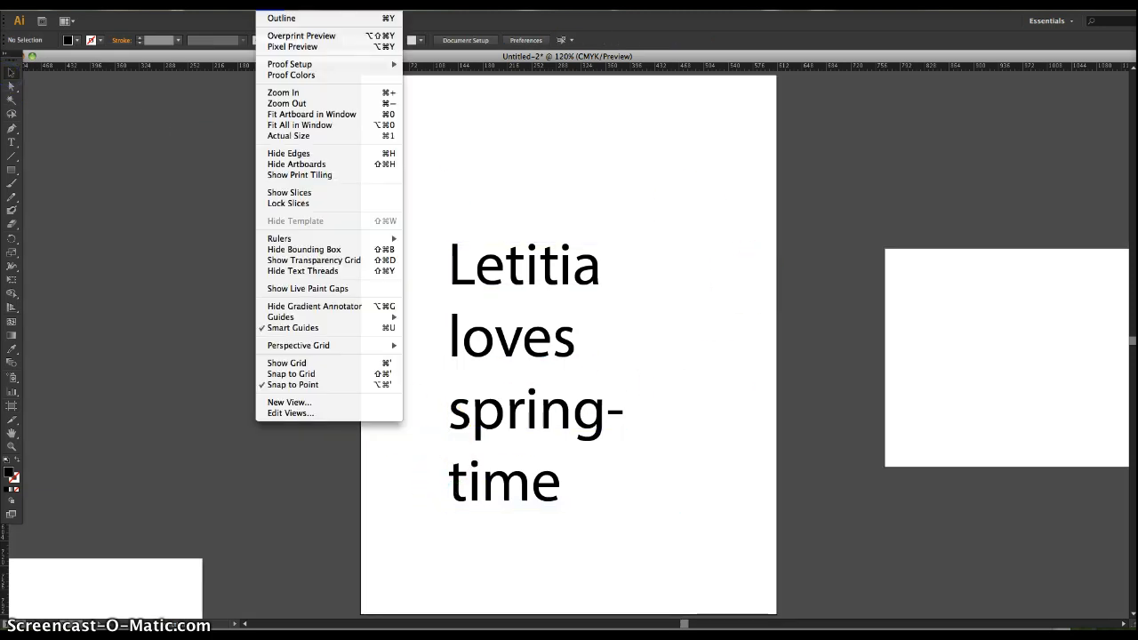
{"action": "left_click", "coordinate": [292, 125]}
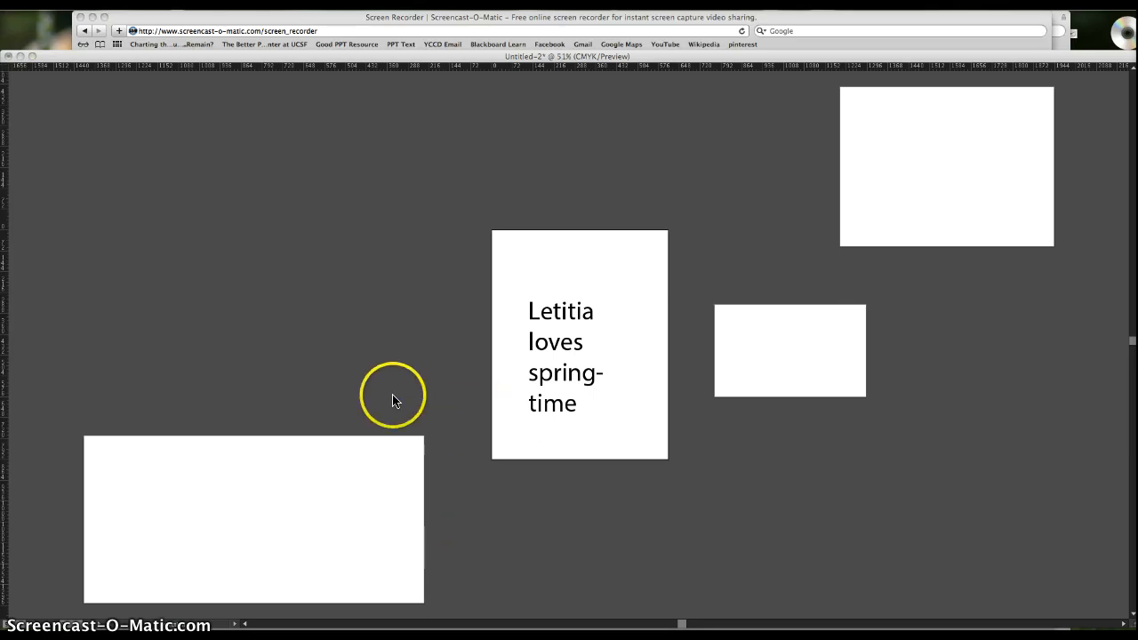
{"action": "left_click", "coordinate": [392, 394]}
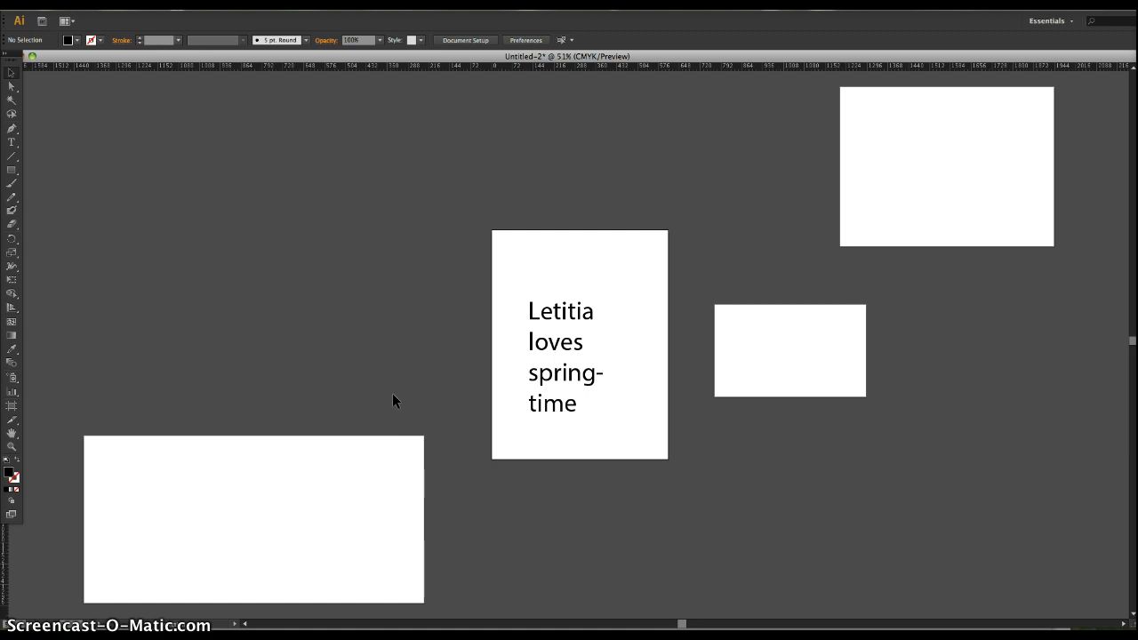
Step: Display the artboard frames with the Artboard tool and return to the Selection tool
{"action": "left_click", "coordinate": [12, 406]}
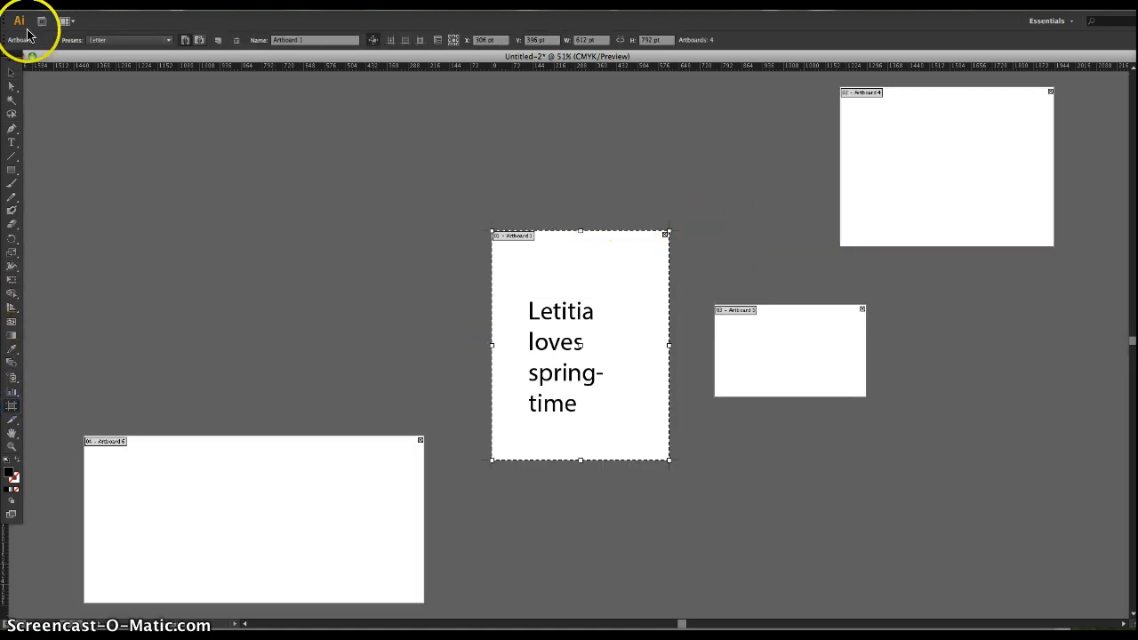
{"action": "left_click", "coordinate": [12, 75]}
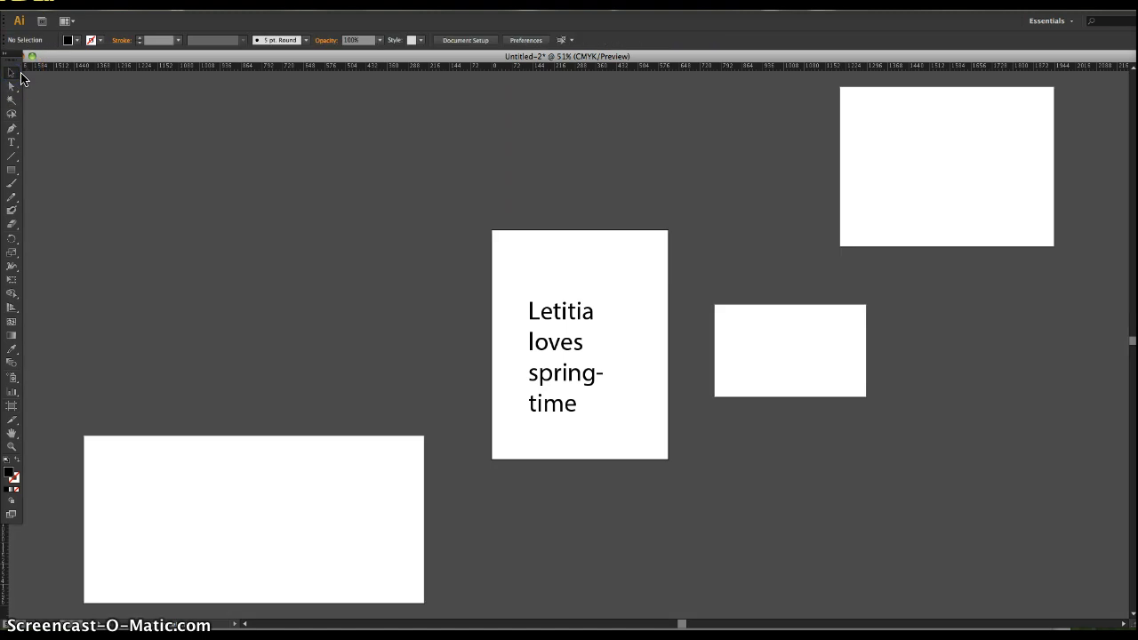
Step: Zoom in to 150% and marquee-zoom with the Zoom tool onto the top of the capital L in the first text line
{"action": "key", "text": "super+equal"}
{"action": "key", "text": "super+equal"}
{"action": "key", "text": "super+equal"}
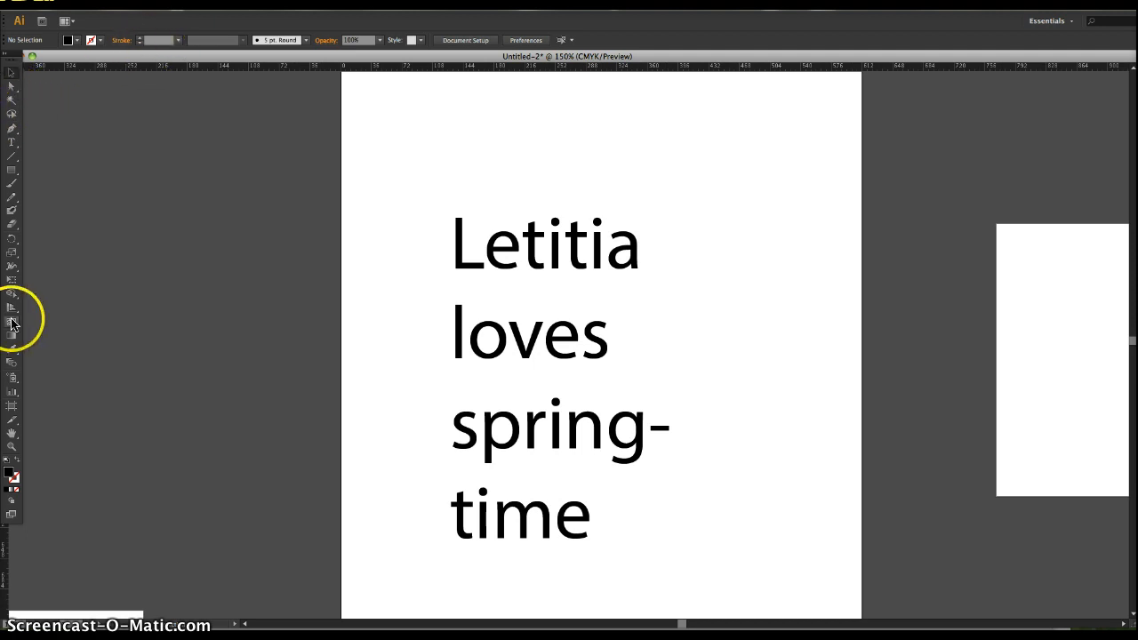
{"action": "left_click", "coordinate": [11, 449]}
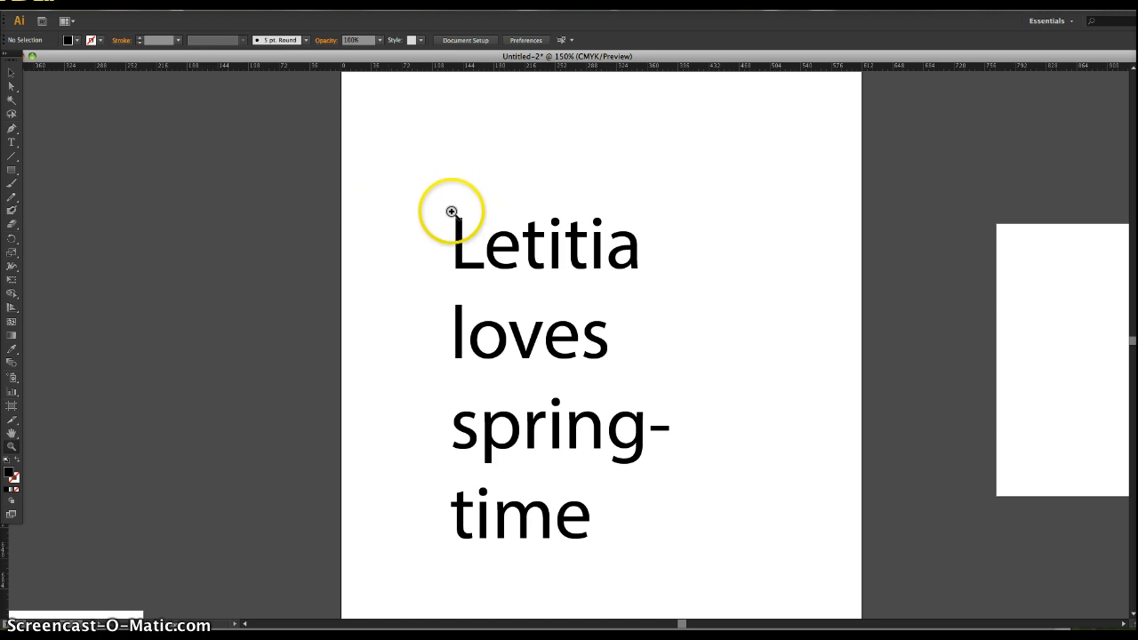
{"action": "left_click_drag", "start_coordinate": [445, 208], "coordinate": [475, 234]}
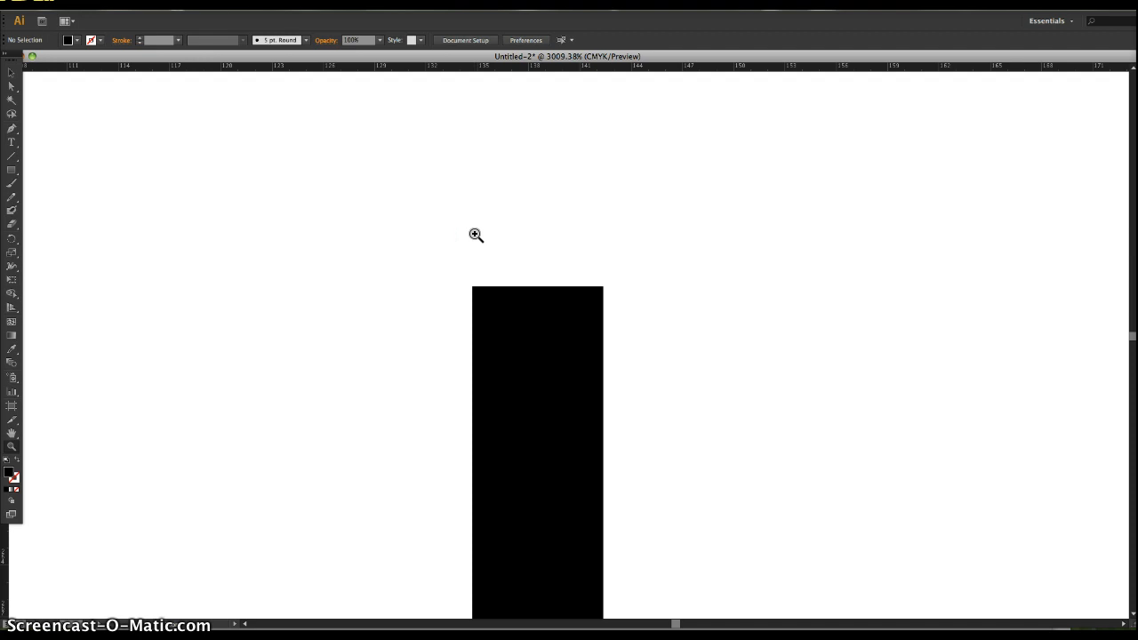
Step: Zoom out from the capital L in stages with the Zoom tool until the document is at 100%
{"action": "key", "text": "space"}
{"action": "left_click", "coordinate": [413, 231]}
{"action": "left_click", "coordinate": [413, 232], "text": "alt"}
{"action": "left_click", "coordinate": [411, 232], "text": "alt"}
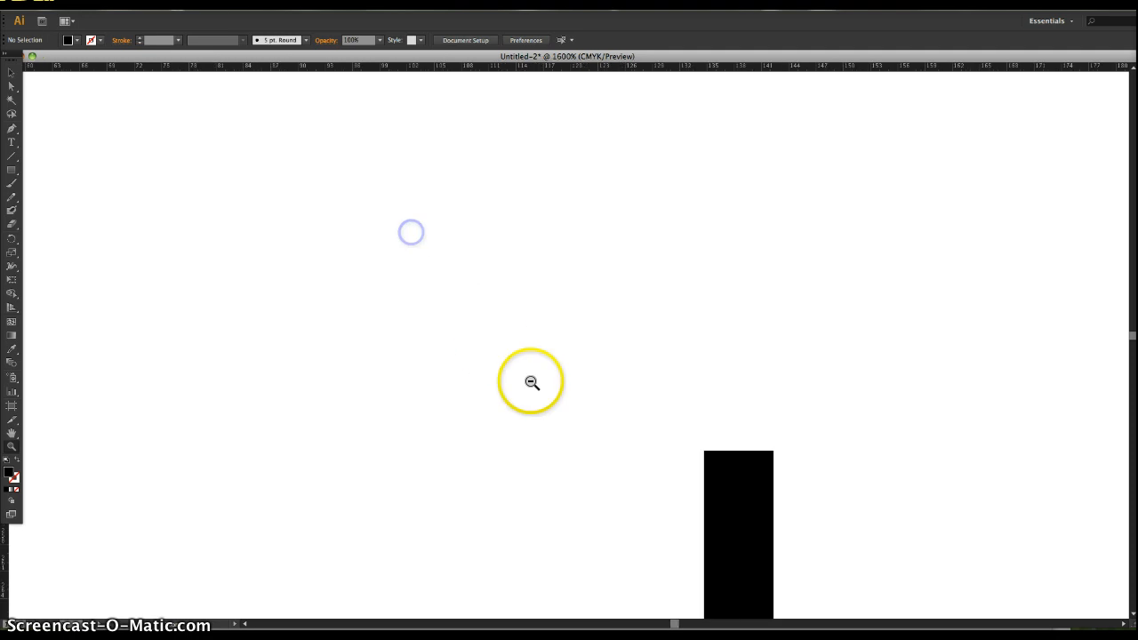
{"action": "left_click", "coordinate": [755, 577], "text": "alt"}
{"action": "left_click", "coordinate": [755, 577], "text": "alt"}
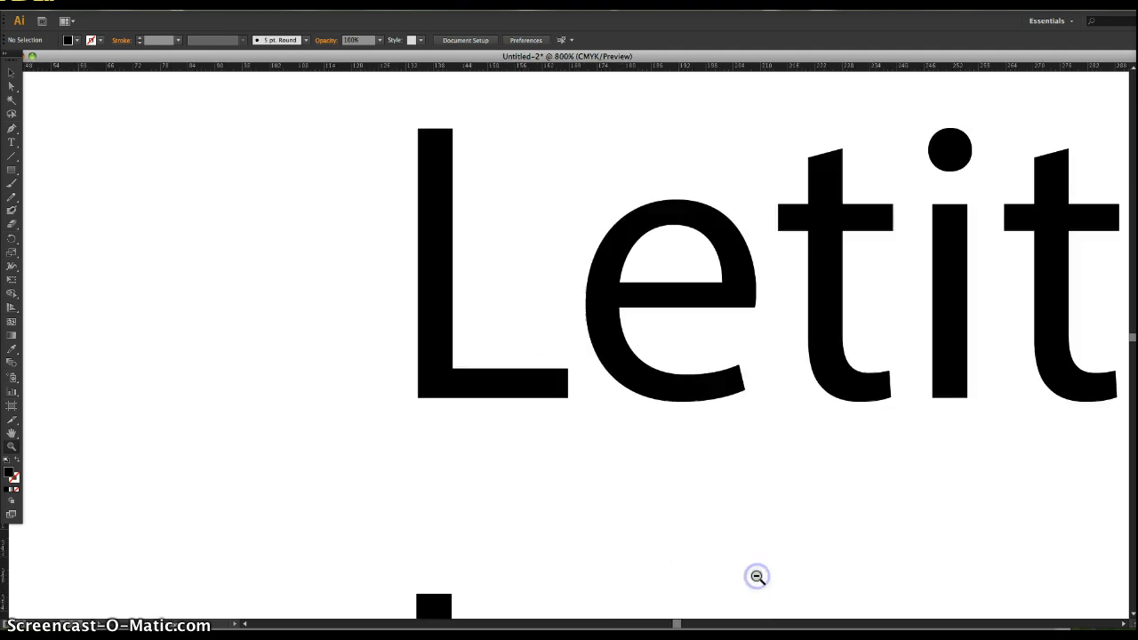
{"action": "left_click", "coordinate": [756, 577], "text": "alt"}
{"action": "left_click", "coordinate": [691, 509], "text": "alt"}
{"action": "left_click", "coordinate": [689, 509], "text": "alt"}
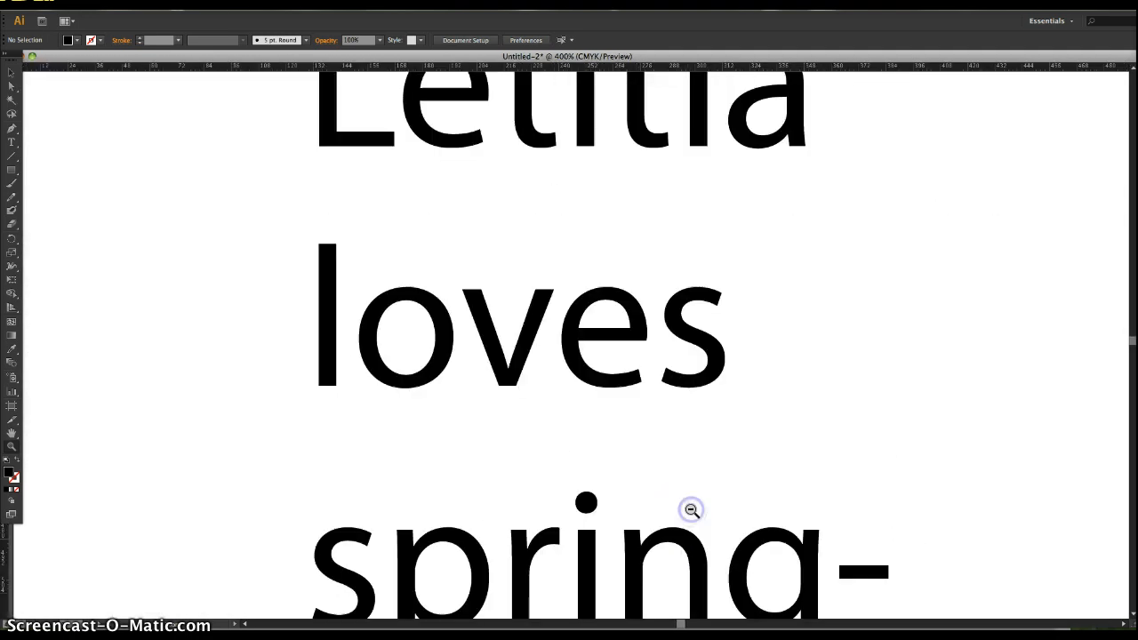
{"action": "left_click", "coordinate": [687, 509], "text": "alt"}
{"action": "left_click", "coordinate": [688, 509], "text": "alt"}
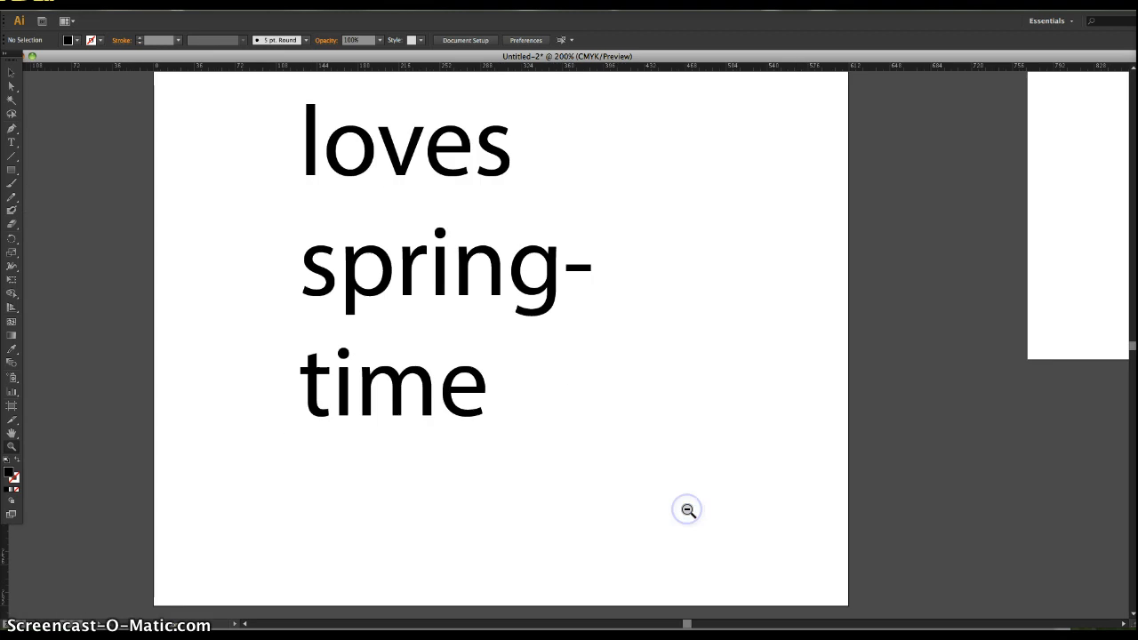
{"action": "left_click", "coordinate": [687, 509], "text": "alt"}
{"action": "left_click", "coordinate": [520, 492], "text": "alt"}
{"action": "left_click", "coordinate": [432, 187], "text": "alt"}
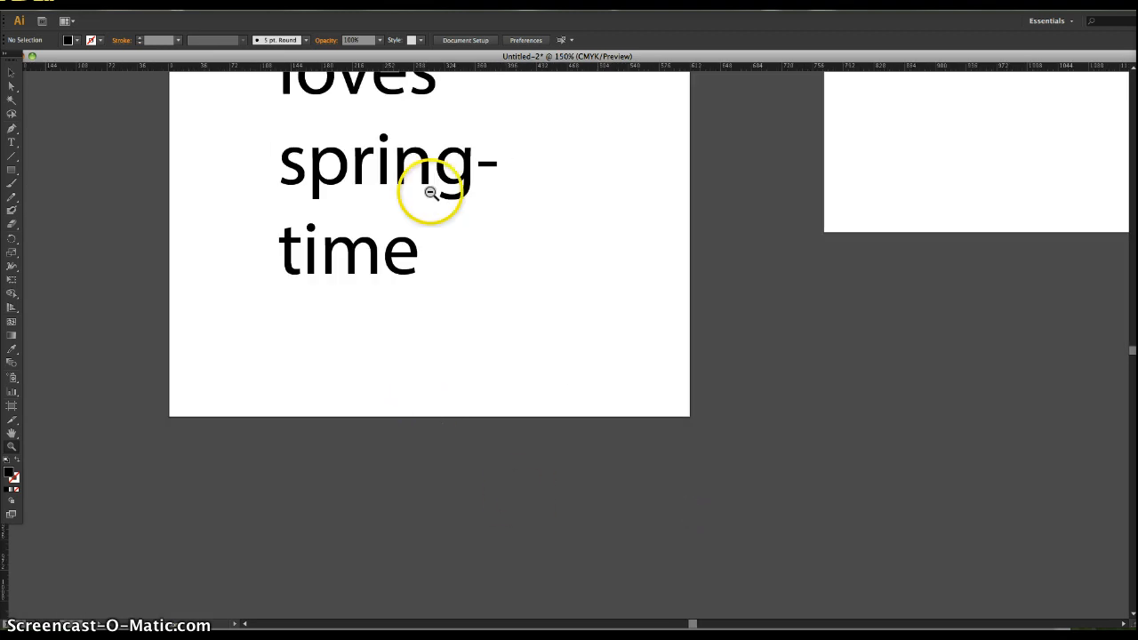
{"action": "left_click", "coordinate": [450, 266], "text": "alt"}
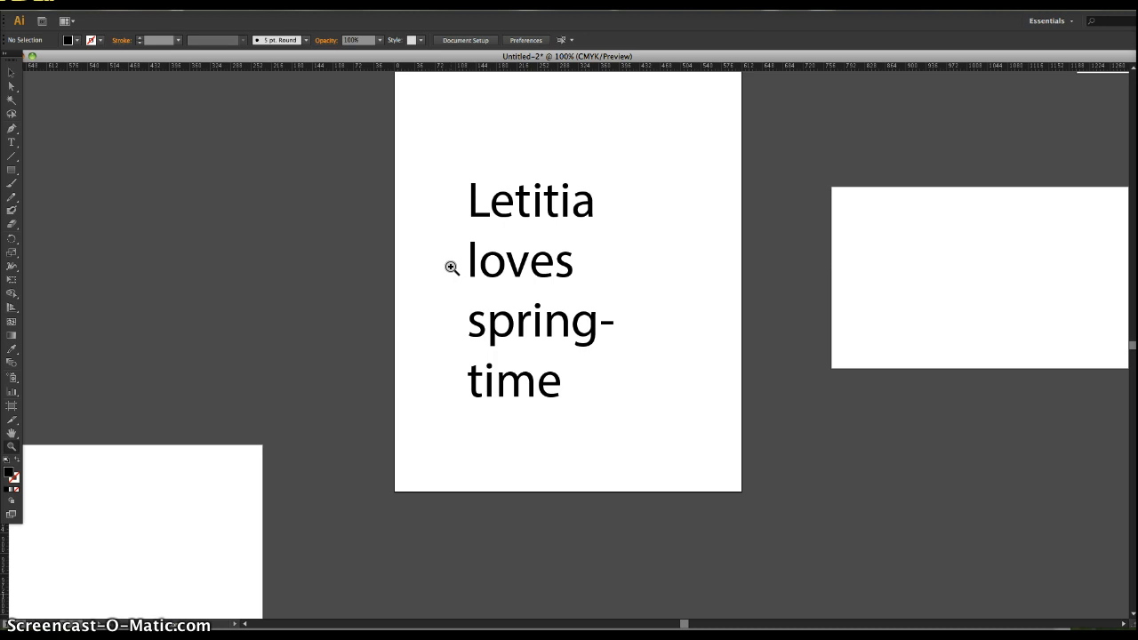
Step: Zoom in on the word "loves" to 600% with the Zoom tool
{"action": "left_click", "coordinate": [488, 262]}
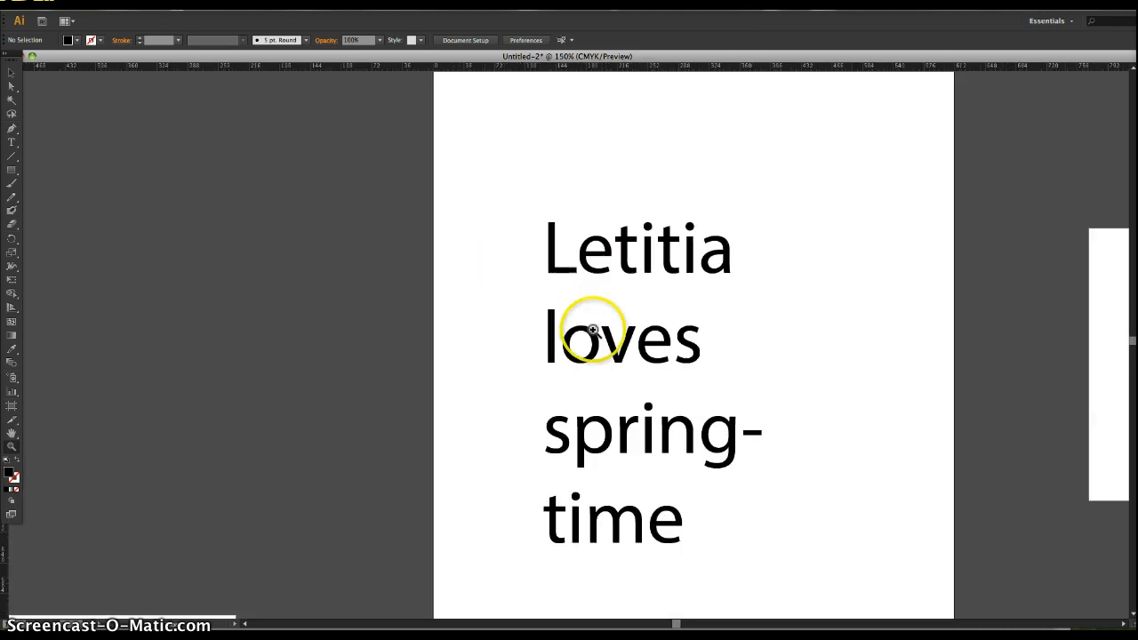
{"action": "left_click", "coordinate": [594, 349]}
{"action": "left_click", "coordinate": [594, 348]}
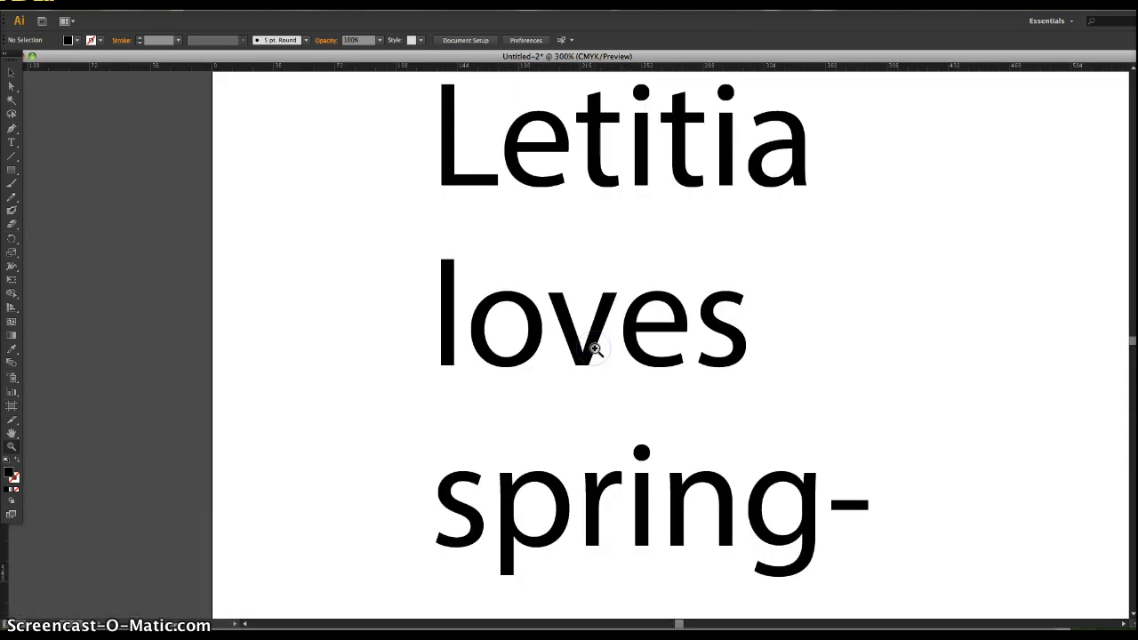
{"action": "left_click", "coordinate": [595, 349]}
{"action": "left_click", "coordinate": [561, 334]}
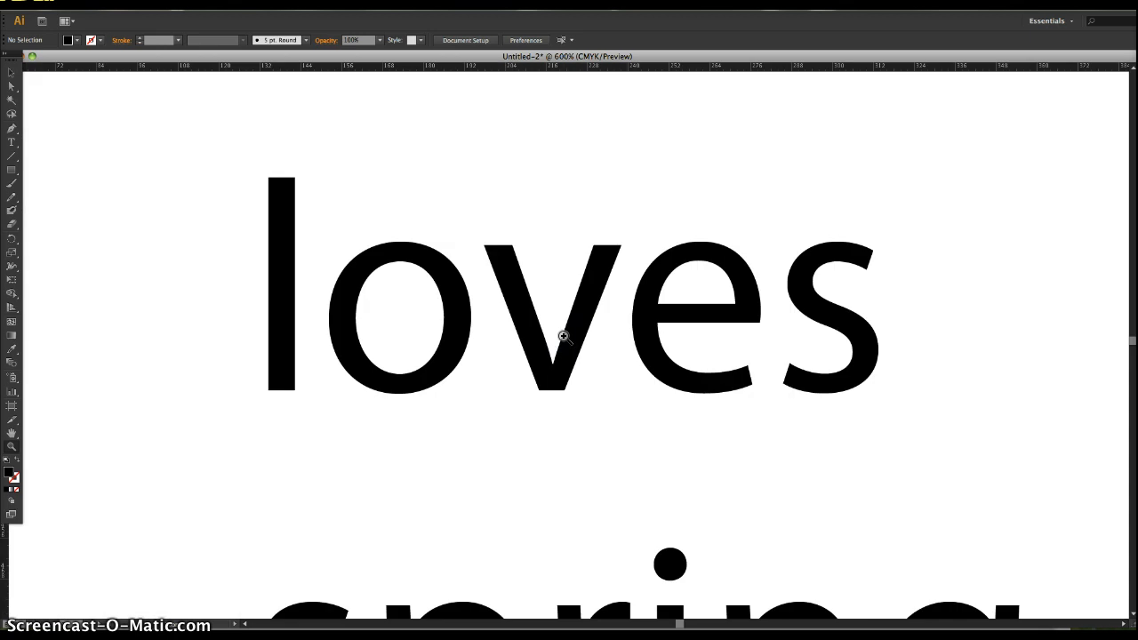
Step: Zoom out to 150% and marquee-zoom onto the lower end of the word "spring-"
{"action": "left_click", "coordinate": [546, 367], "text": "alt"}
{"action": "left_click", "coordinate": [547, 366], "text": "alt"}
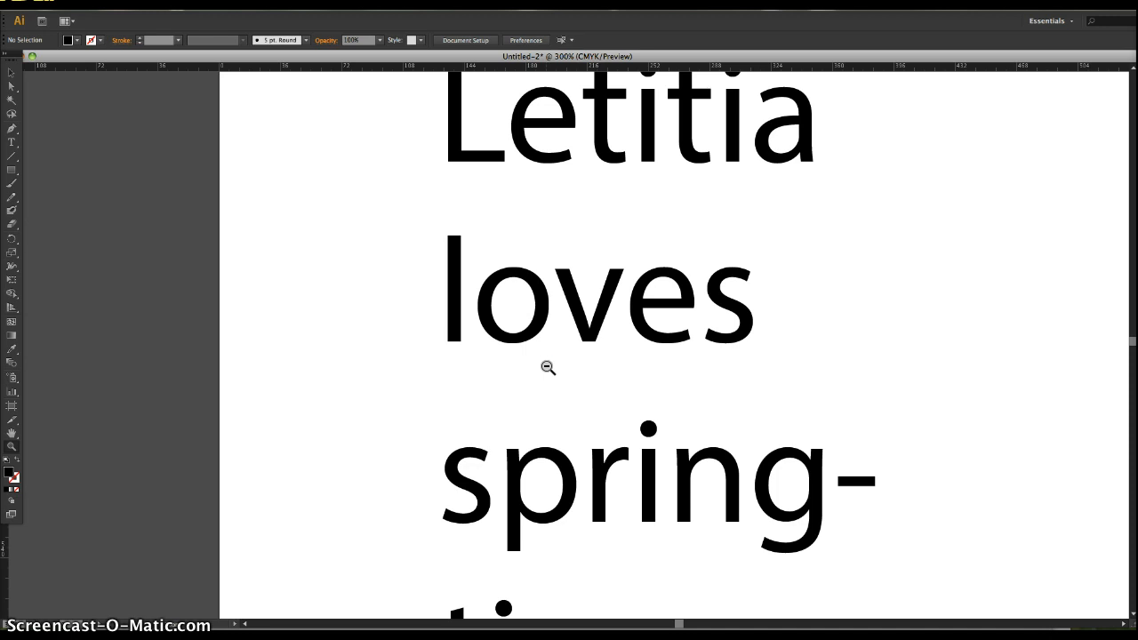
{"action": "left_click", "coordinate": [547, 367], "text": "alt"}
{"action": "left_click", "coordinate": [544, 368], "text": "alt"}
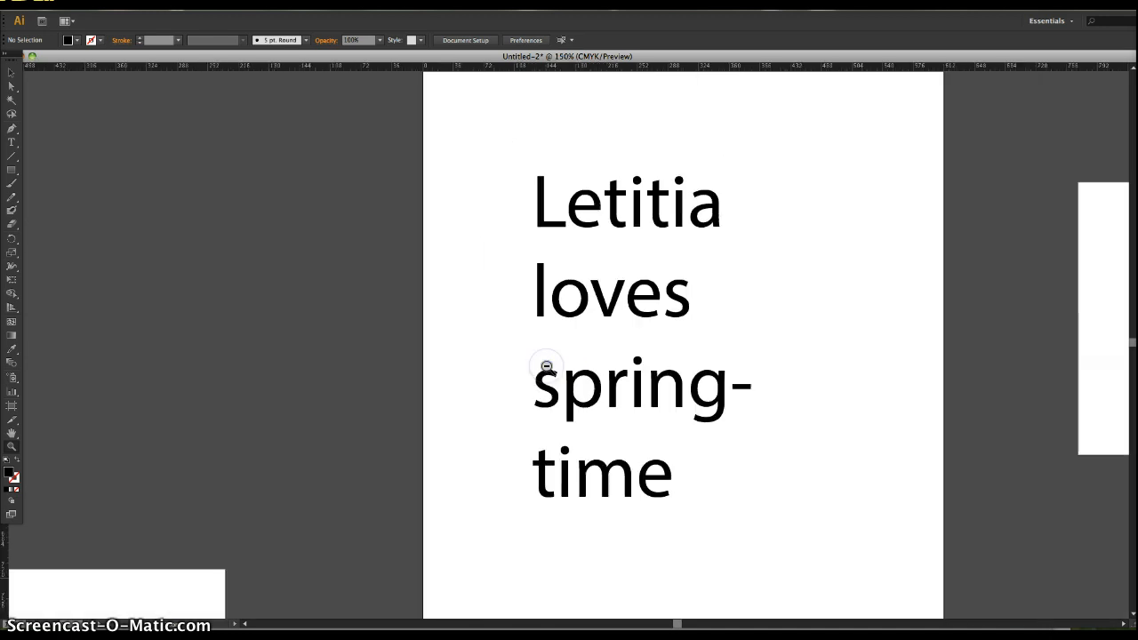
{"action": "left_click_drag", "start_coordinate": [704, 406], "coordinate": [771, 434]}
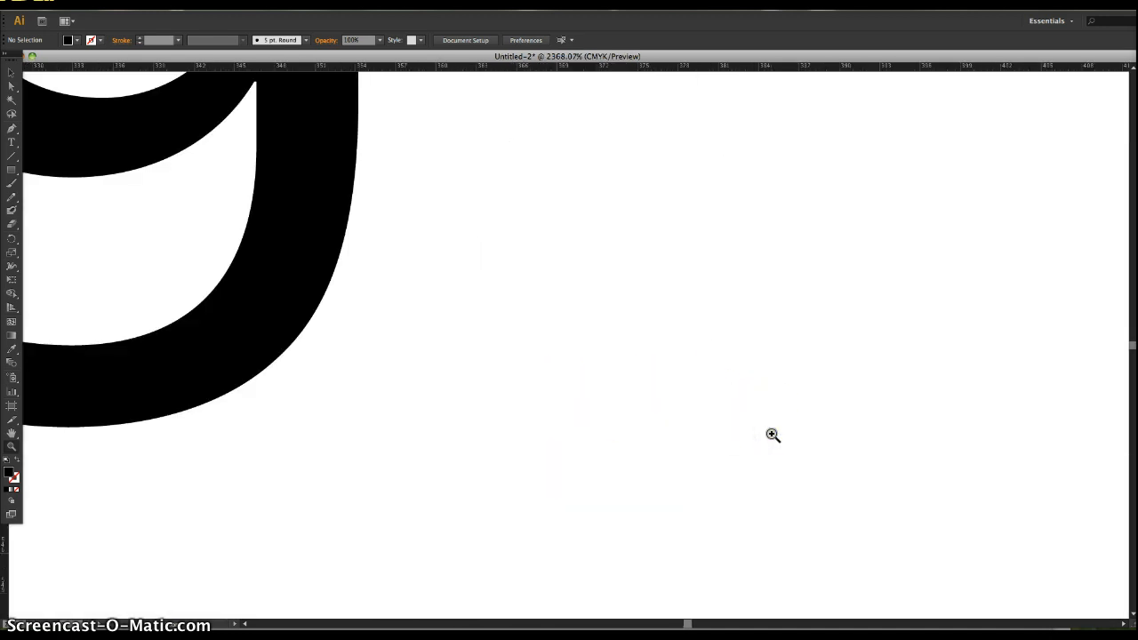
Step: Zoom out to 200% and pan the page with the Hand tool so all four text lines are in view
{"action": "key", "text": "ctrl+minus"}
{"action": "key", "text": "ctrl+minus"}
{"action": "key", "text": "ctrl+minus"}
{"action": "key", "text": "ctrl+minus"}
{"action": "key", "text": "ctrl+minus"}
{"action": "key", "text": "ctrl+minus"}
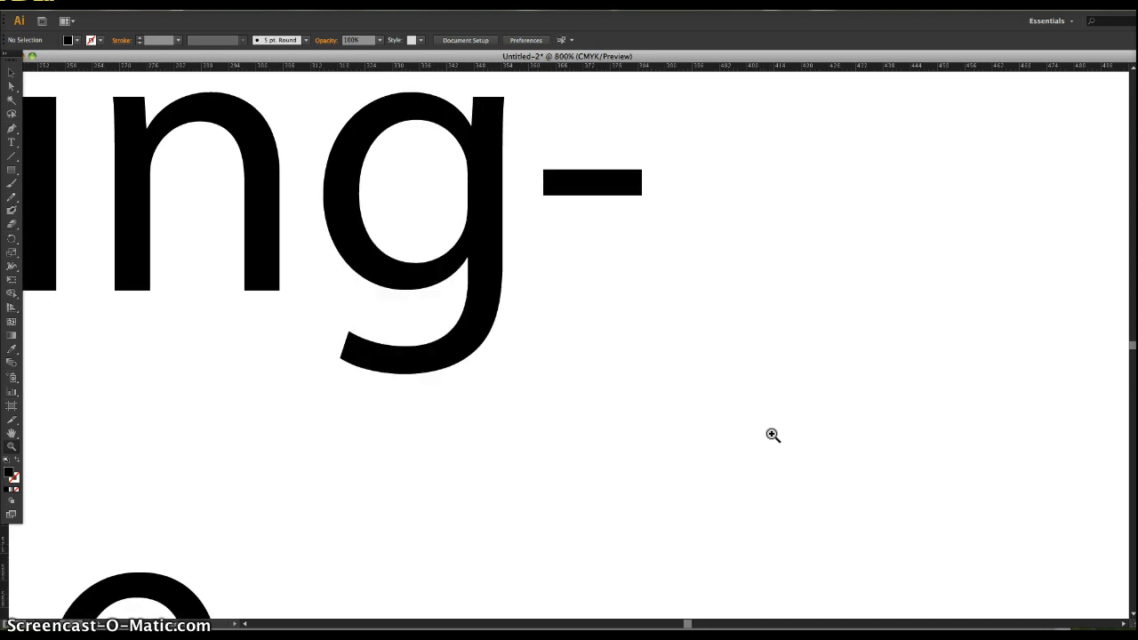
{"action": "key", "text": "ctrl+minus"}
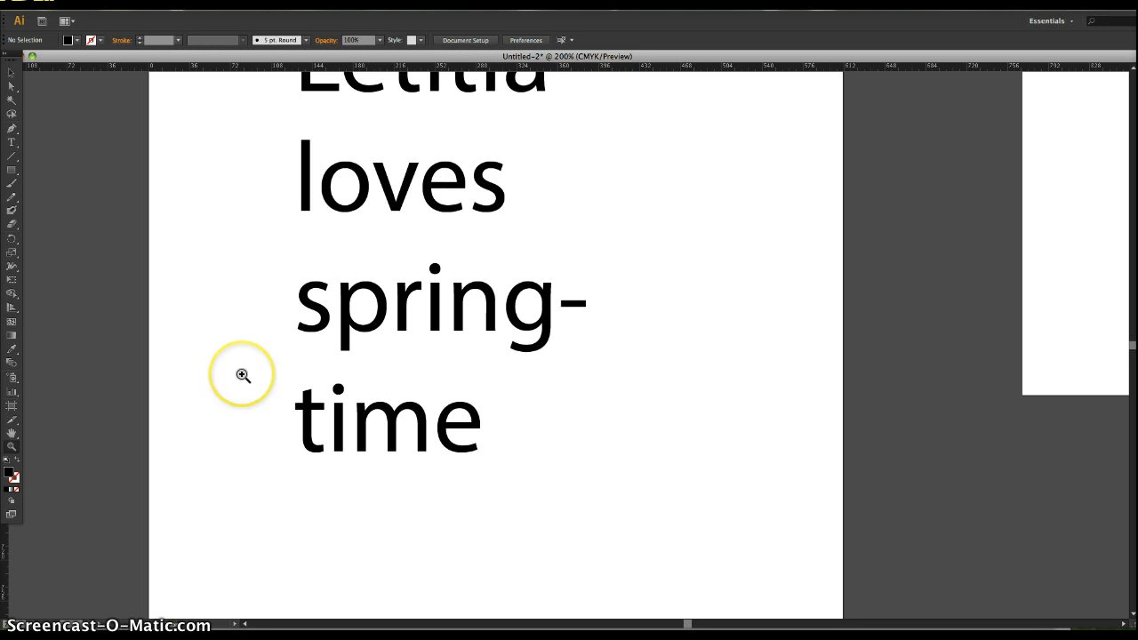
{"action": "key", "text": "h"}
{"action": "left_click_drag", "start_coordinate": [259, 265], "coordinate": [444, 358]}
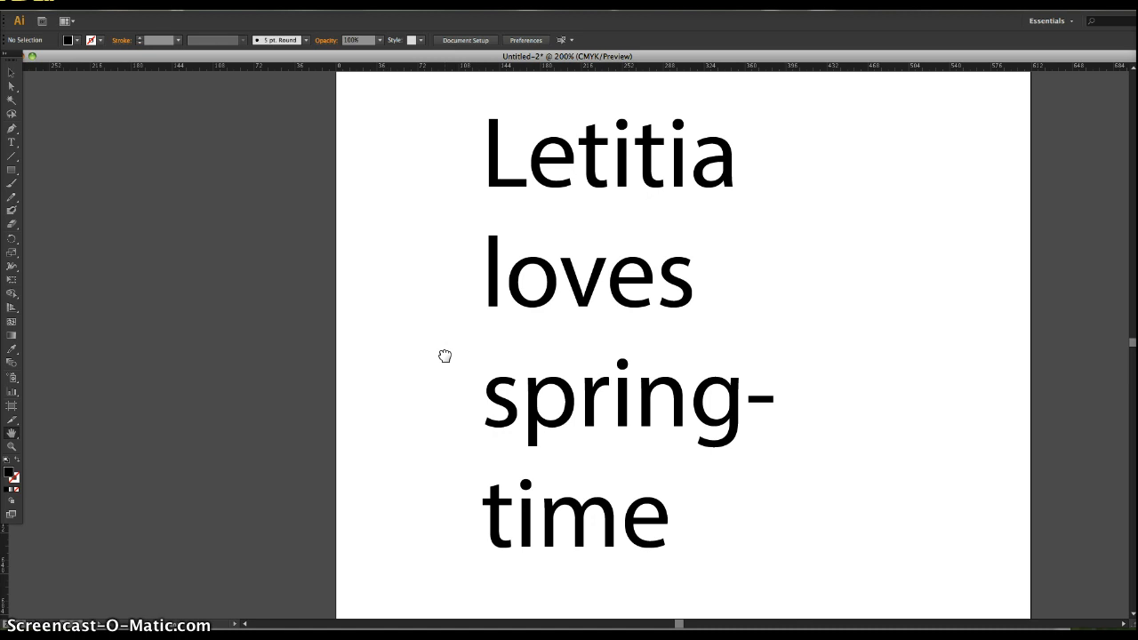